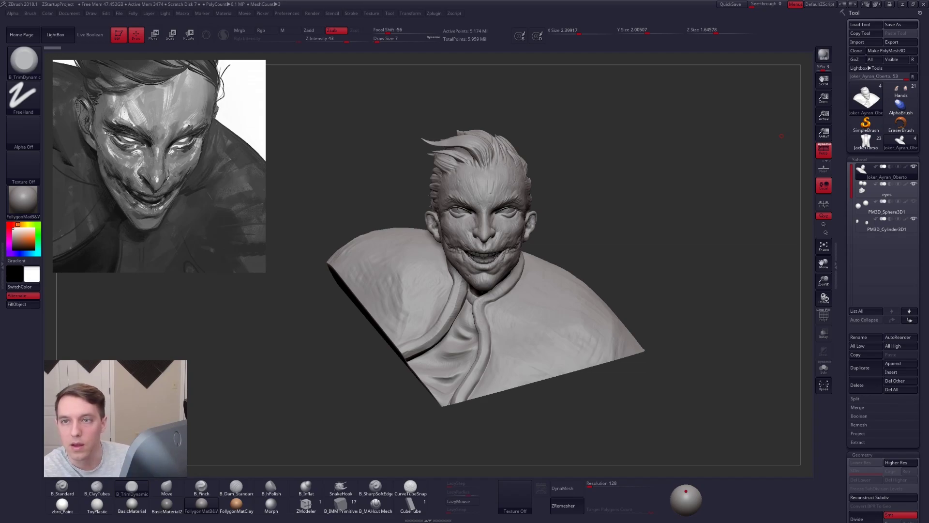
Step: Switch to the browser and view the Joker bust artwork on ArtStation
key(alt+Tab)
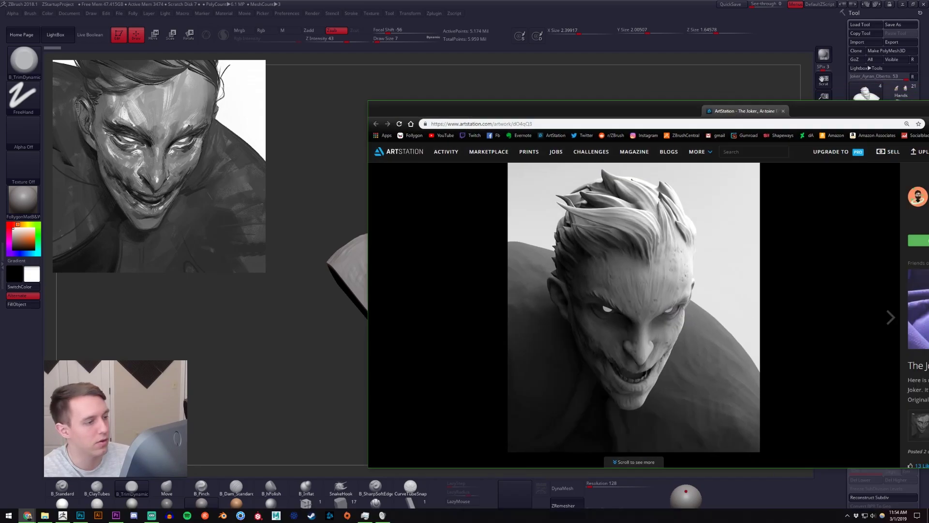
drag(763, 111, 577, 108)
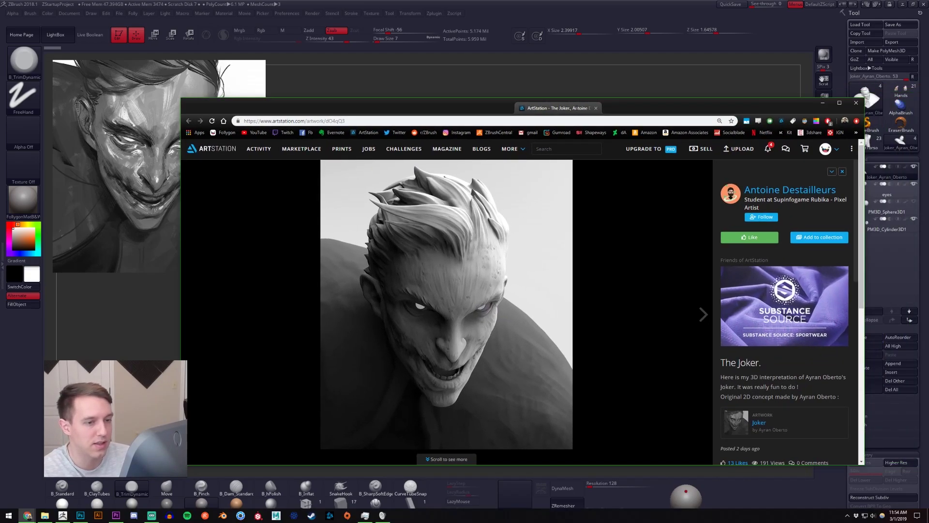
drag(577, 108, 642, 80)
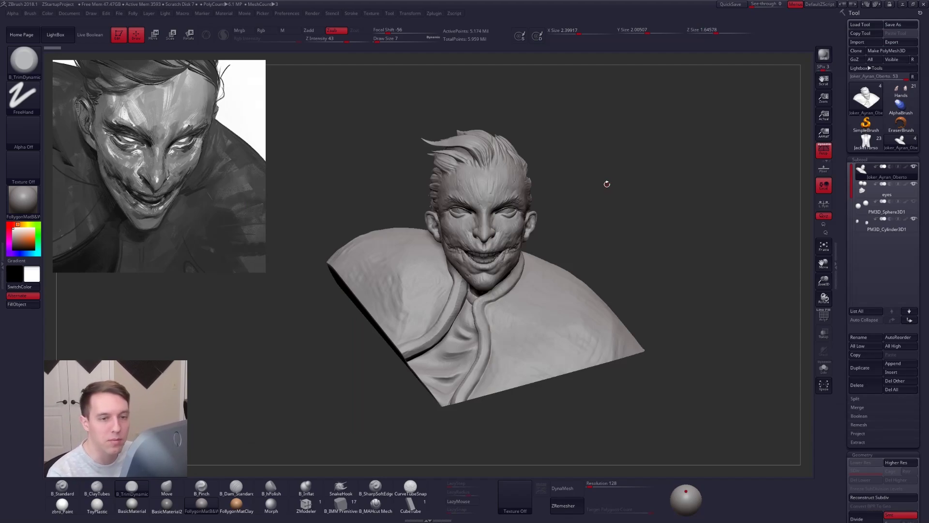
Step: Choose the Move brush, set its draw size to 49 and turn the bust to its side
mouse_move(605, 370)
mouse_down()
mouse_move(667, 367)
mouse_move(594, 320)
mouse_move(498, 331)
mouse_up()
key(b)
key(m)
key(v)
key(space)
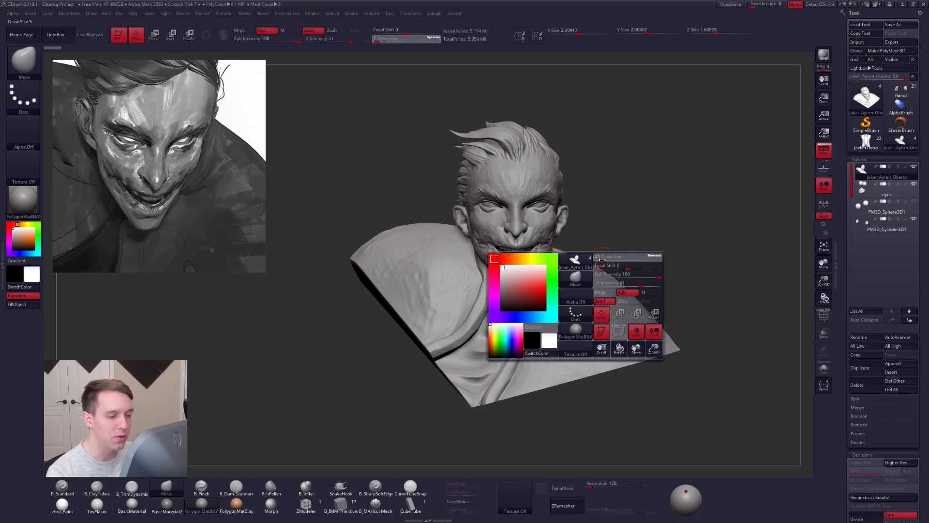
mouse_move(489, 370)
right_down()
mouse_move(437, 337)
mouse_move(497, 328)
mouse_move(517, 404)
mouse_move(488, 339)
mouse_move(520, 384)
right_up()
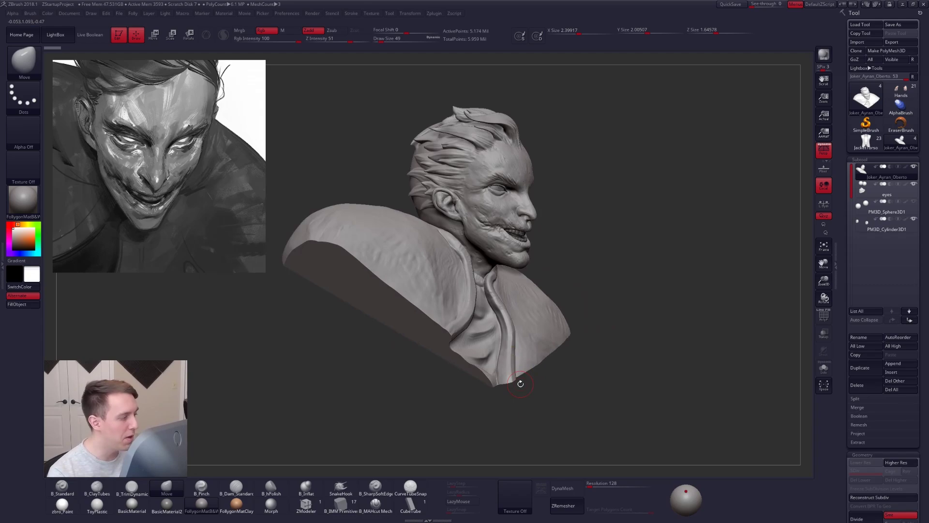
Step: Switch to the ClayTubes brush and adjust its draw size for working on the coat
mouse_move(501, 316)
right_down()
mouse_move(503, 294)
mouse_move(498, 327)
mouse_move(464, 329)
right_up()
key(5)
key(s)
drag(464, 329, 471, 329)
mouse_move(477, 324)
right_down()
mouse_move(529, 330)
mouse_move(478, 326)
mouse_move(506, 339)
right_up()
key(2)
right_drag(473, 365, 475, 296)
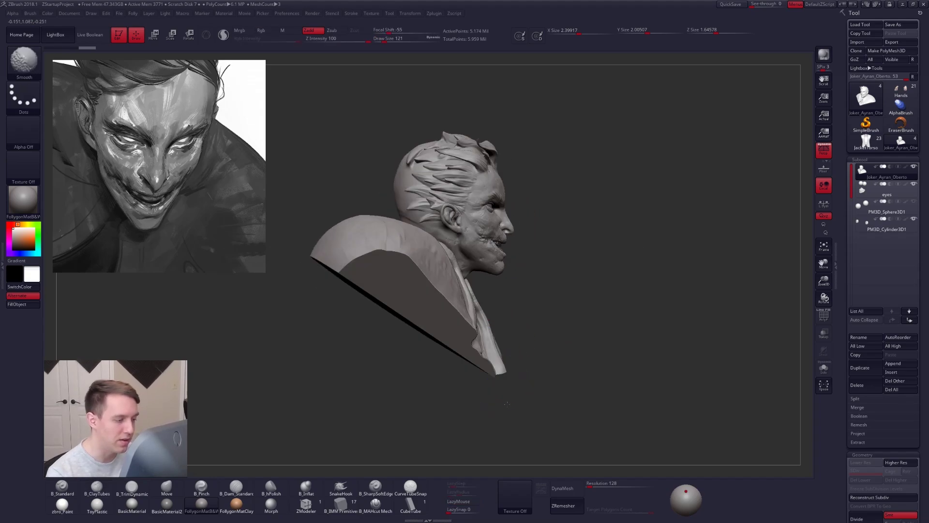
mouse_move(479, 376)
right_down()
mouse_move(455, 374)
mouse_move(472, 360)
mouse_move(497, 362)
mouse_move(496, 375)
right_up()
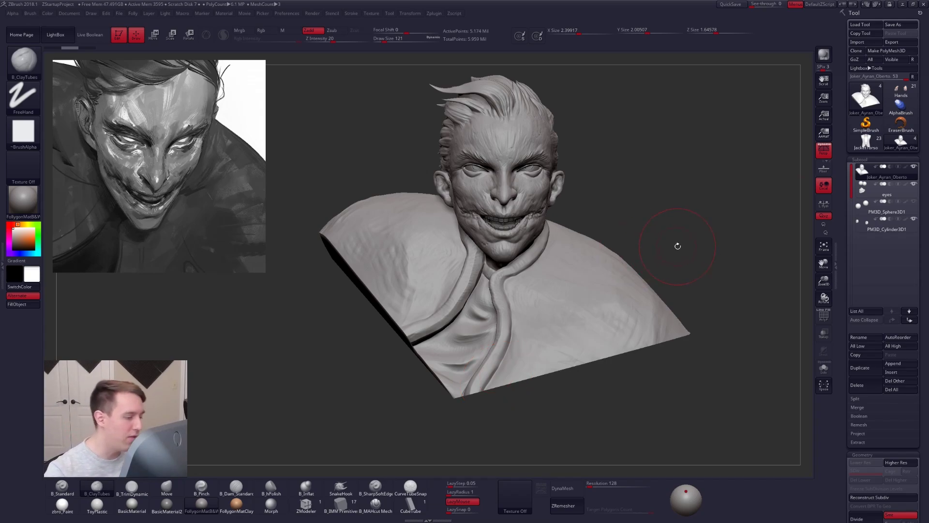
key(space)
drag(501, 321, 494, 321)
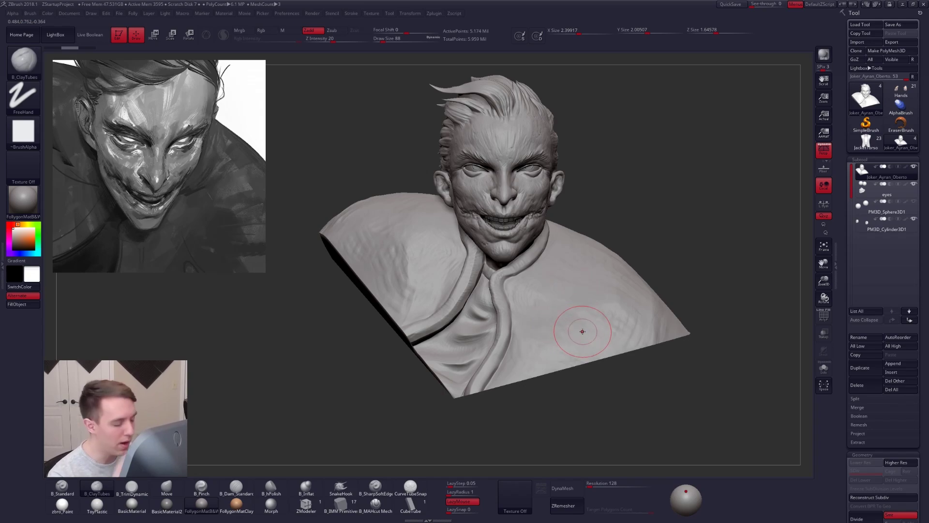
Step: Select the CubeTube brush and set its draw size to 61 for the front of the coat
click(410, 506)
key(space)
drag(536, 310, 545, 313)
mouse_move(546, 312)
right_down()
mouse_move(532, 336)
mouse_move(538, 363)
right_up()
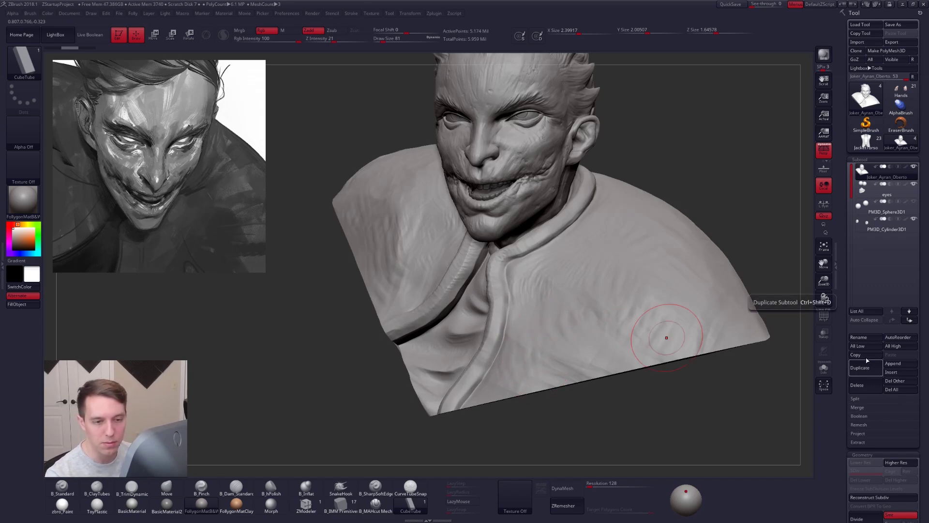
Step: Activate the PM3D_Cylinder3D1 subtool, set the draw size to 67 and try to draw a CubeTube curve across the coat
click(887, 226)
click(773, 304)
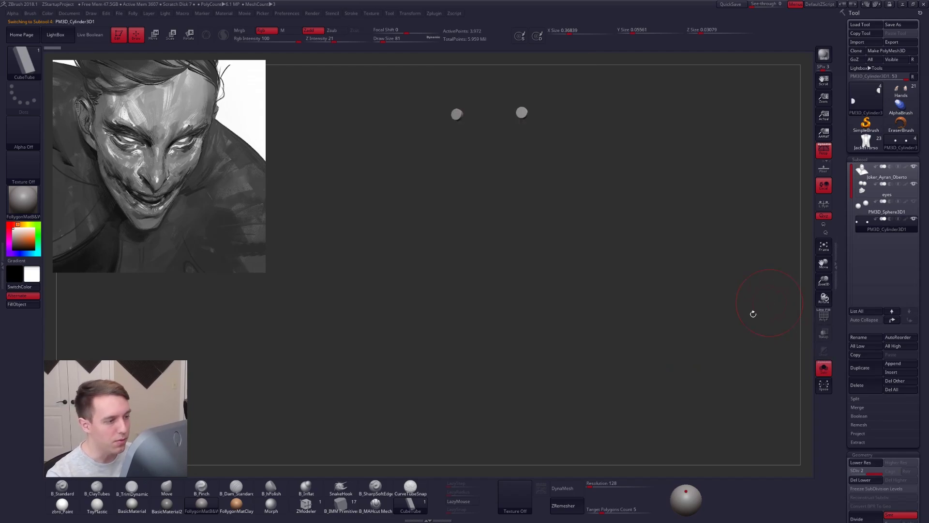
click(762, 313)
key(space)
drag(611, 309, 605, 308)
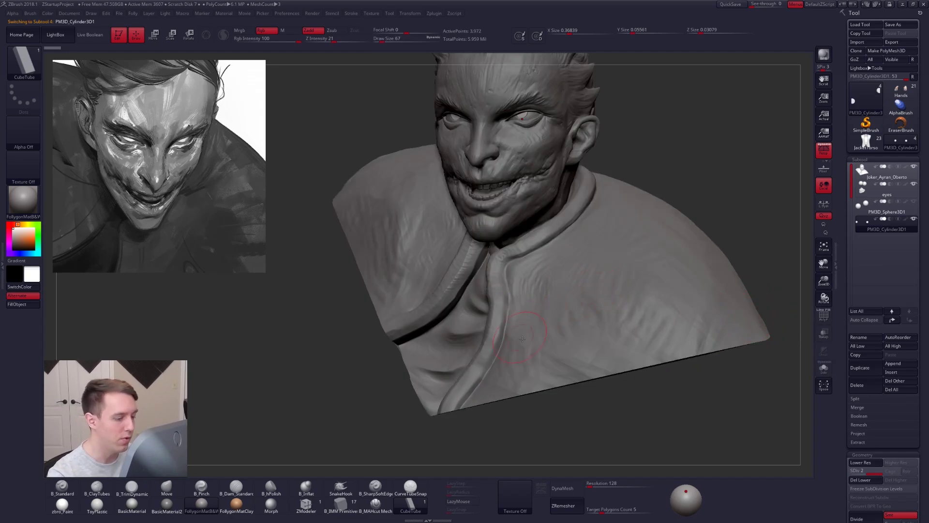
mouse_move(526, 366)
mouse_down()
mouse_move(547, 320)
mouse_move(614, 235)
mouse_up()
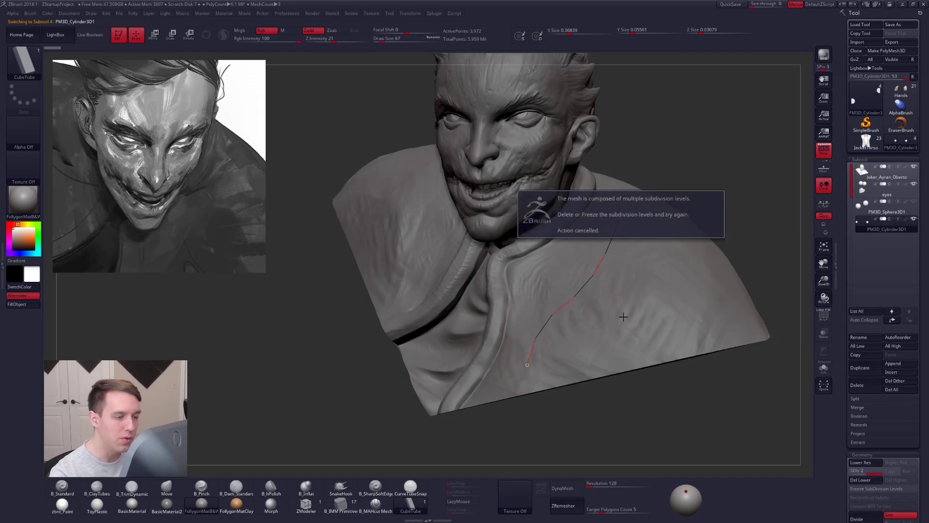
Step: Remove the subtool's subdivision levels, generate the CubeTube strip on the coat and rework it with even width and Z Intensity 50
key(shift+d)
click(537, 358)
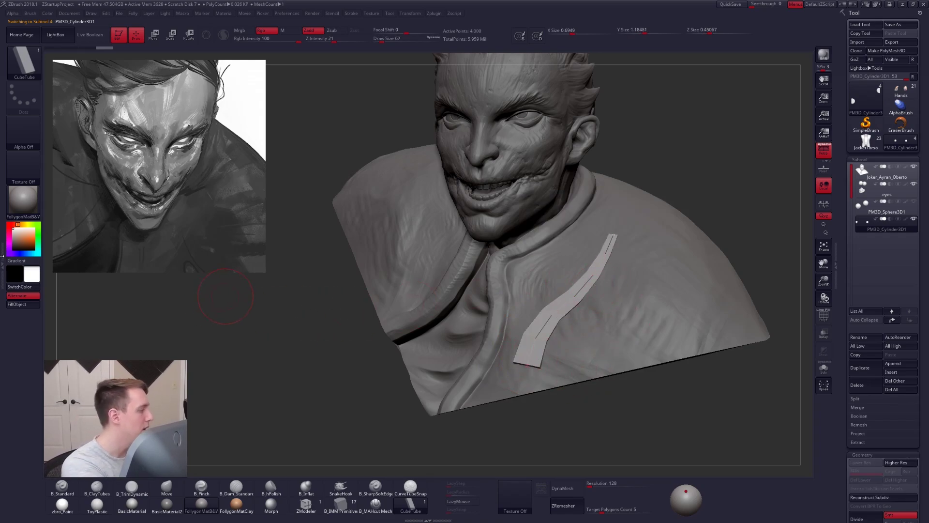
click(2, 286)
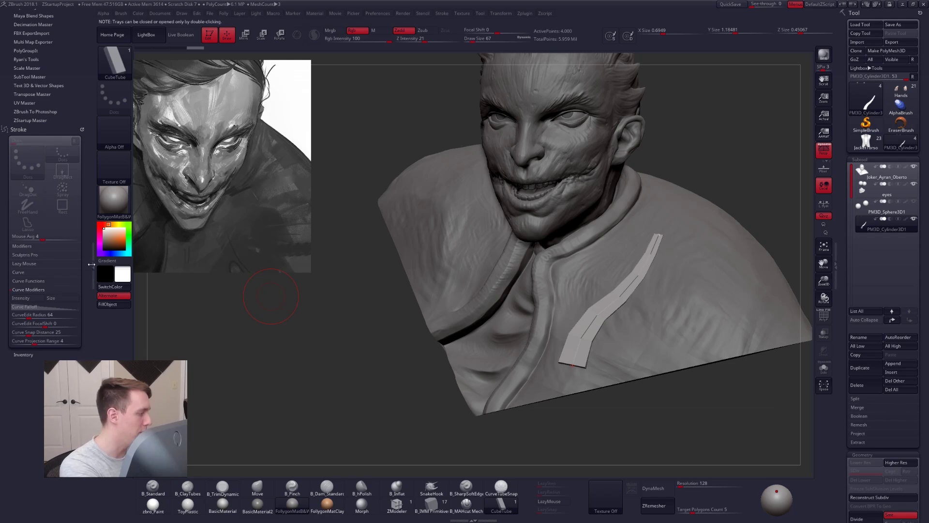
click(85, 278)
drag(557, 286, 581, 305)
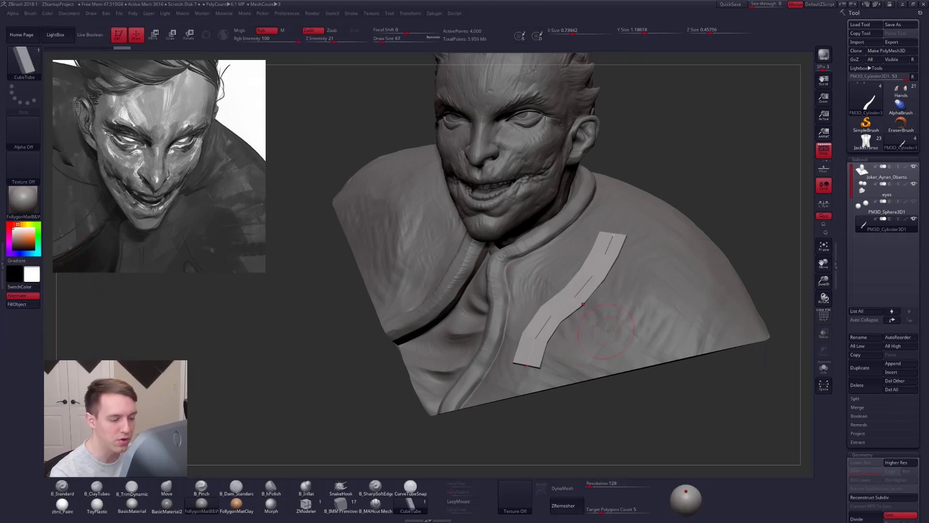
key(space)
drag(650, 346, 668, 347)
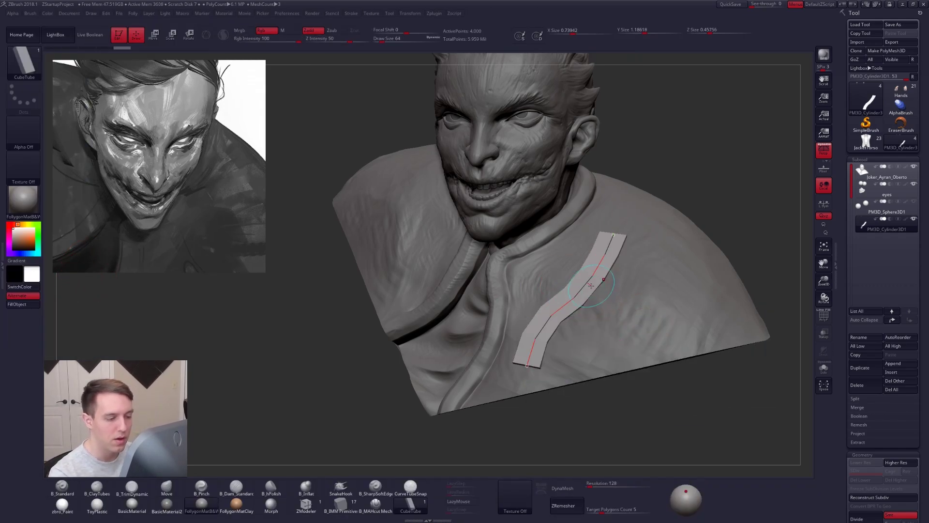
click(569, 308)
right_drag(532, 341, 516, 312)
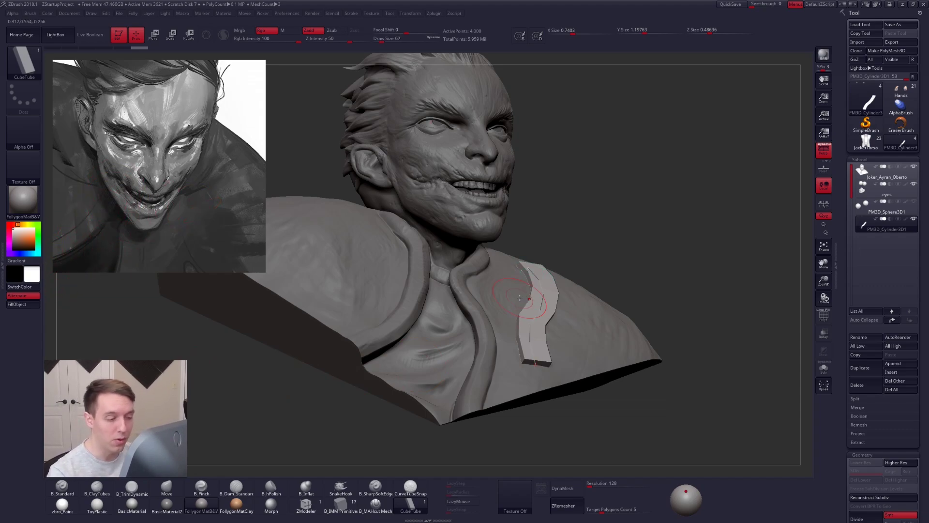
Step: Undo the CubeTube strip and its curve on the coat
key(ctrl+z)
key(ctrl+z)
key(ctrl+z)
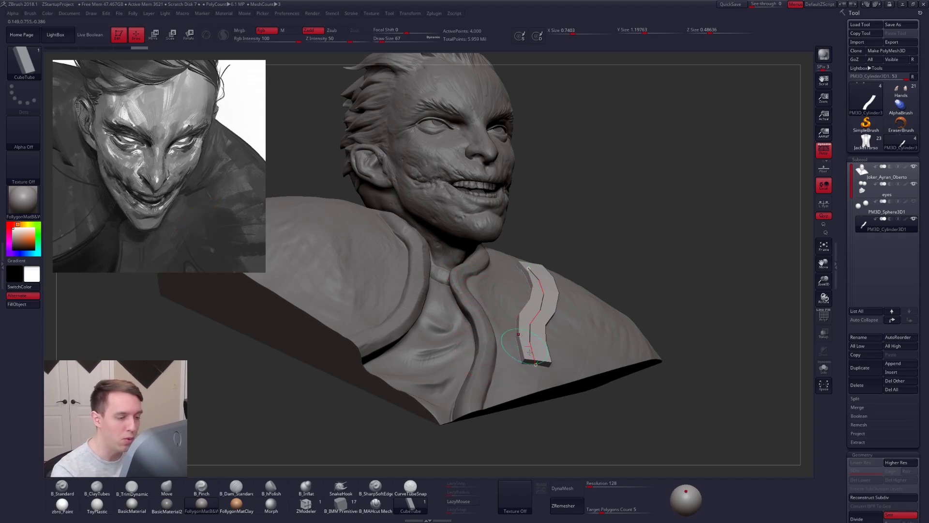
key(ctrl+z)
key(ctrl+z)
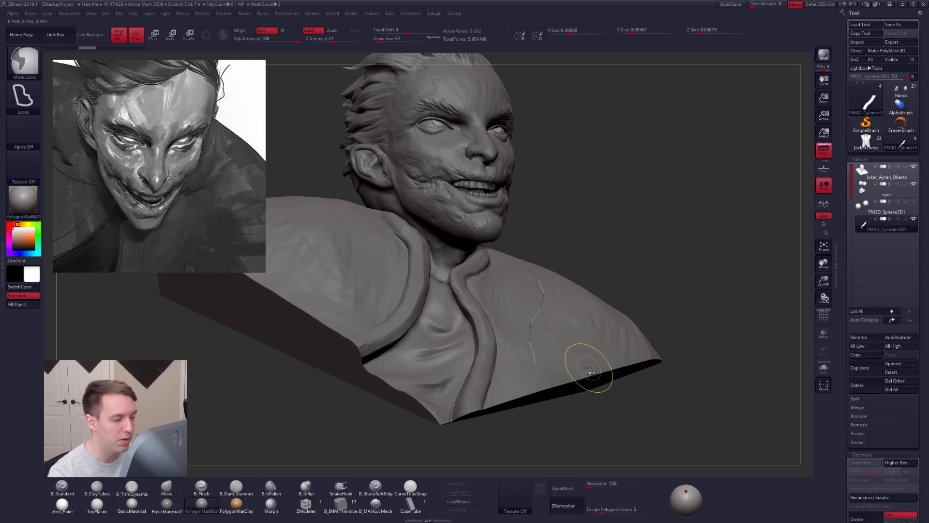
key(ctrl+z)
key(ctrl+z)
key(ctrl+z)
drag(514, 334, 509, 345)
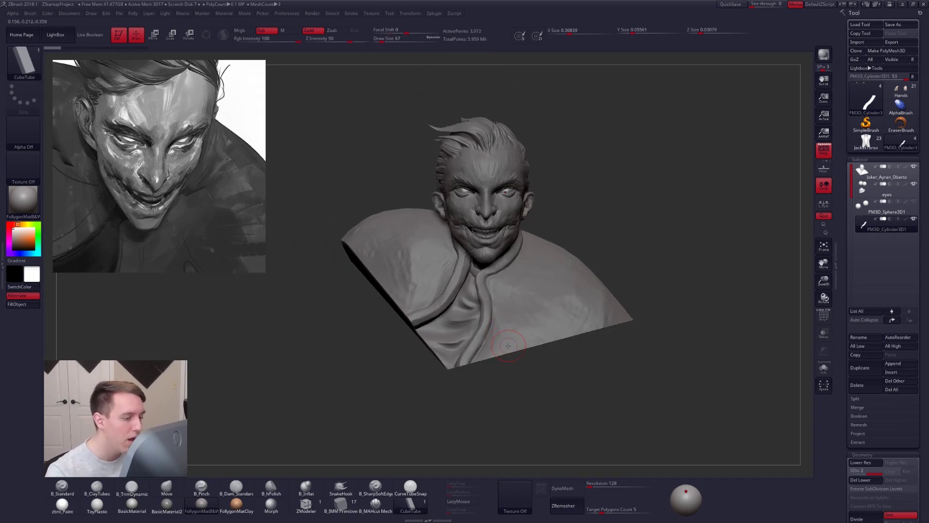
Step: Make the bust the active subtool, clear its mask and choose the Move brush
alt+click(551, 320)
mouse_move(448, 208)
ctrl+mouse_down()
mouse_move(328, 233)
mouse_move(455, 360)
mouse_move(557, 233)
mouse_move(449, 211)
ctrl+mouse_up()
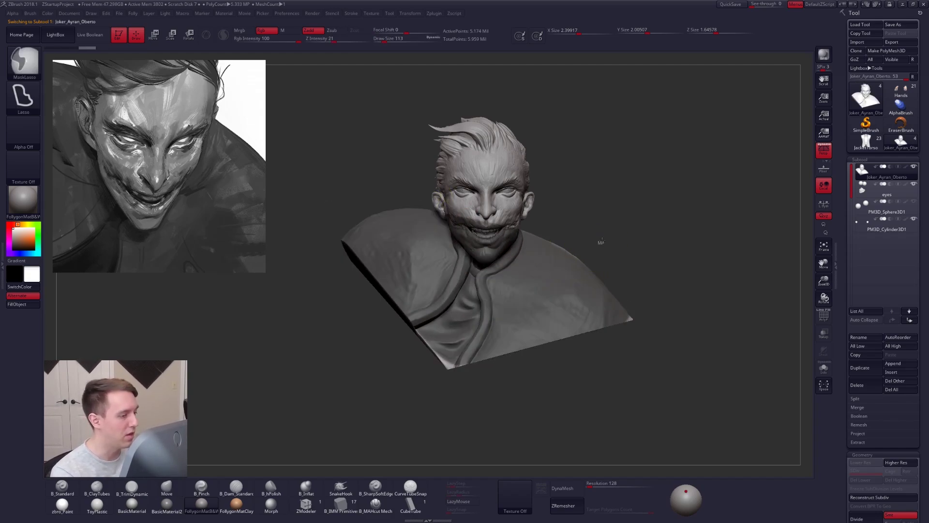
ctrl+drag(599, 242, 600, 243)
key(b)
key(m)
key(v)
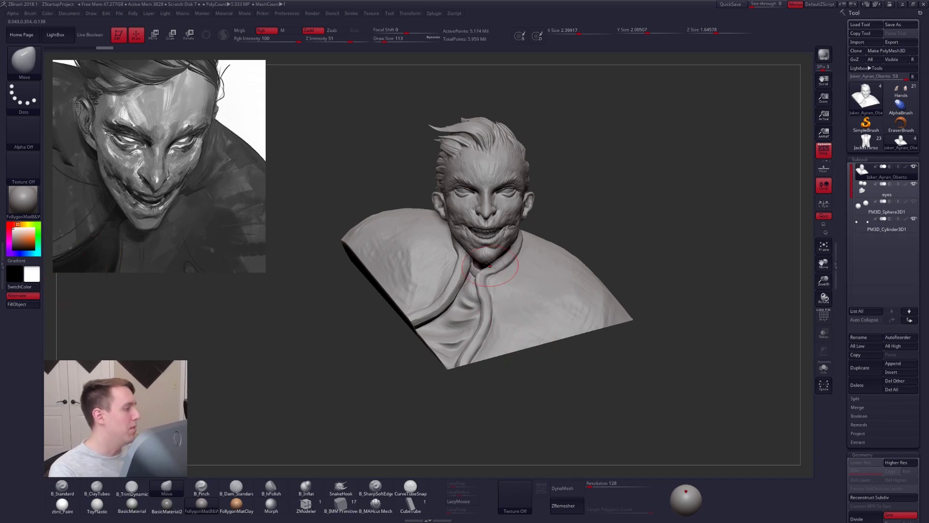
Step: Set the Move brush's draw size to 38 for reshaping the nose
ctrl+right_drag(506, 232, 504, 303)
key(space)
drag(525, 264, 522, 264)
alt+right_drag(490, 303, 483, 325)
right_drag(469, 293, 656, 285)
right_drag(540, 297, 591, 299)
key(space)
drag(485, 269, 480, 269)
mouse_move(473, 285)
right_down()
mouse_move(489, 274)
mouse_move(484, 285)
right_up()
key(space)
drag(484, 262, 482, 262)
Step: Enable AccuCurve for the Move brush and pull the tip of the nose downward
key(f)
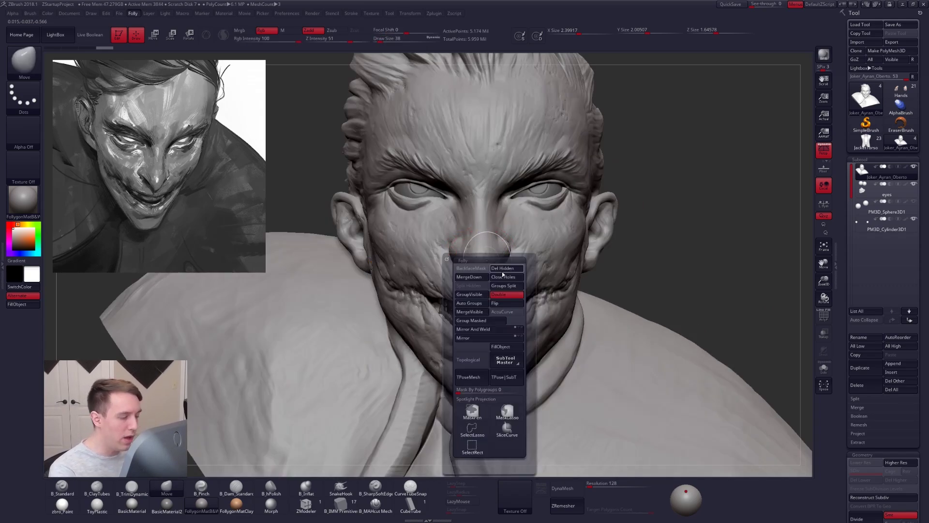
click(509, 313)
drag(480, 269, 479, 286)
key(f)
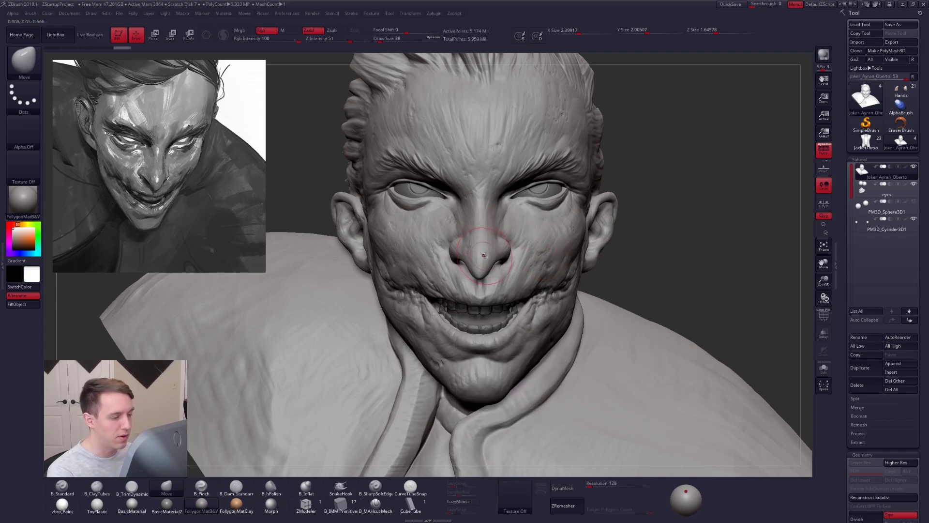
Step: Sharpen both sides of the nose bridge with strokes of the Pinch brush
right_drag(492, 255, 448, 256)
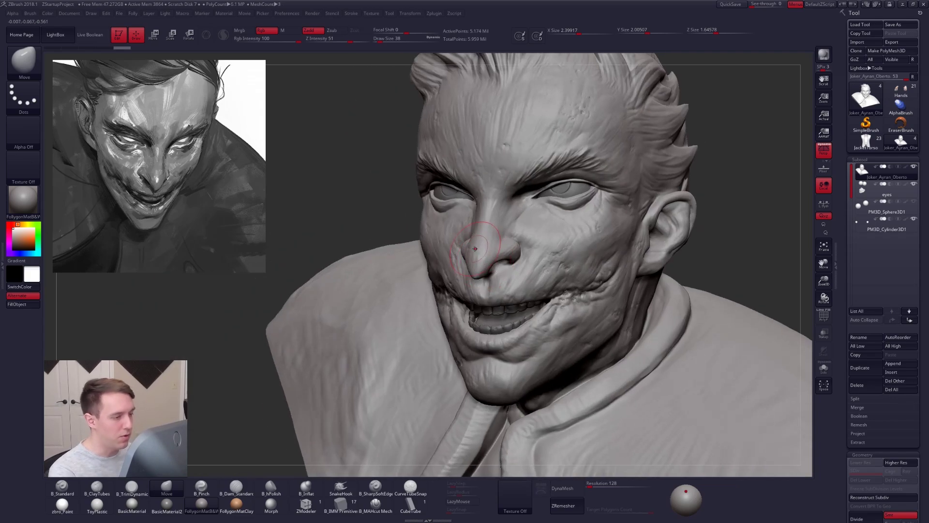
alt+right_drag(495, 237, 489, 270)
key(5)
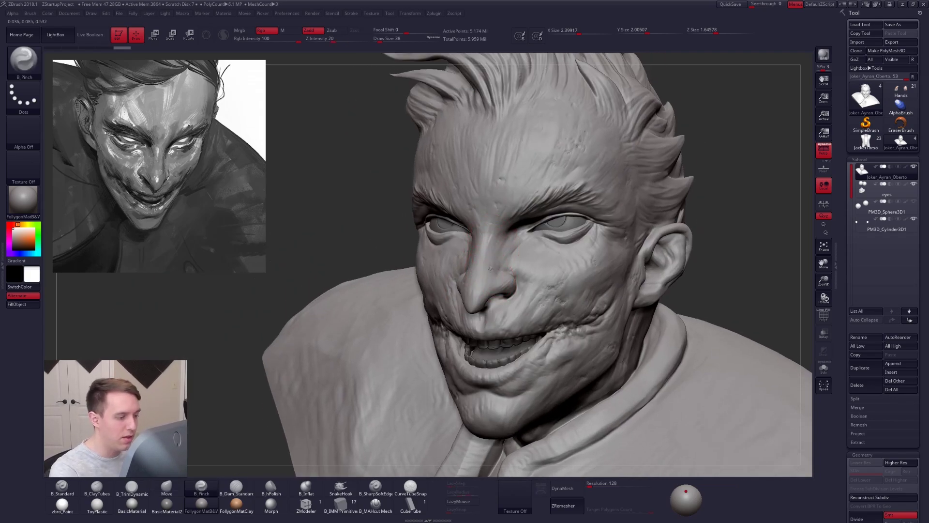
drag(496, 232, 495, 253)
right_drag(427, 262, 473, 266)
drag(468, 239, 477, 280)
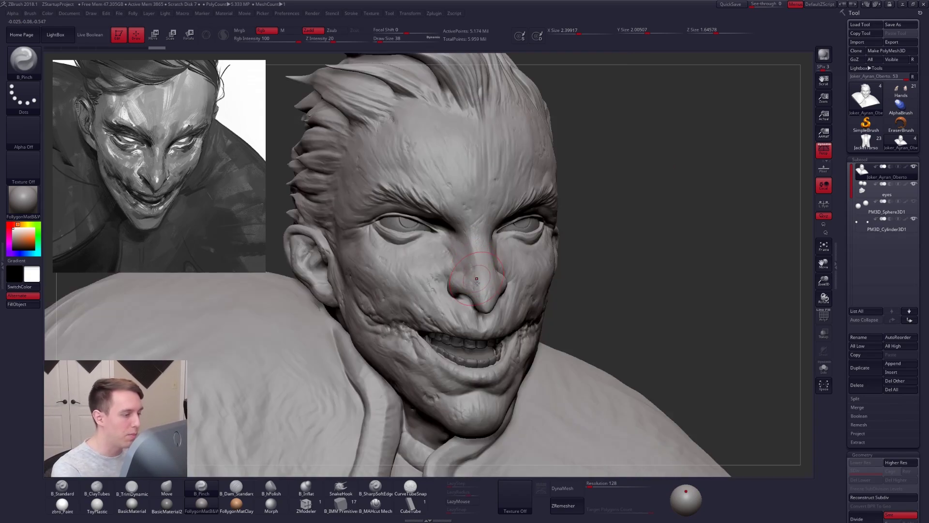
Step: Pinch the creases beneath both brows, working outward from the inner eye corners
mouse_move(458, 223)
mouse_down()
mouse_move(384, 198)
mouse_move(398, 201)
mouse_up()
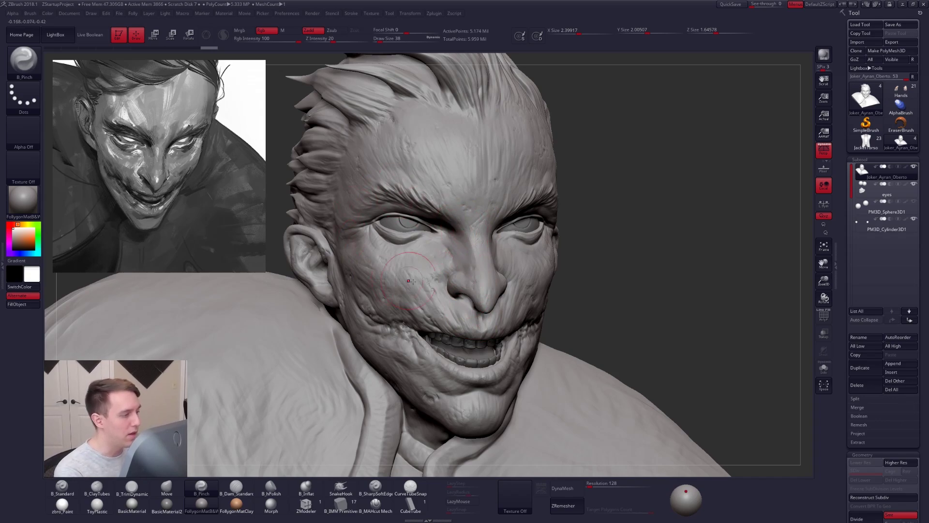
right_drag(470, 241, 349, 246)
drag(499, 227, 511, 219)
drag(503, 224, 517, 217)
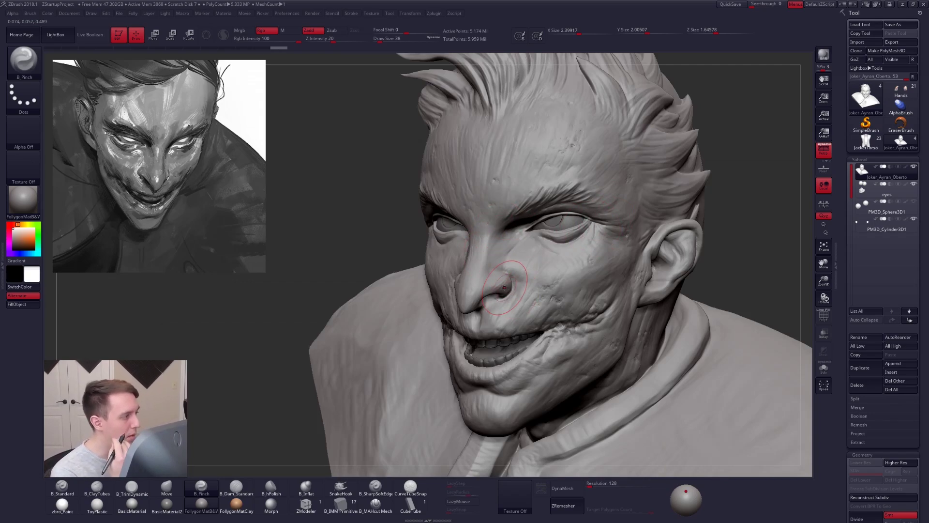
Step: Show the bust's polyframe briefly to examine its mesh density, and hide it again
mouse_move(547, 251)
right_down()
mouse_move(533, 246)
mouse_move(560, 291)
right_up()
key(shift+f)
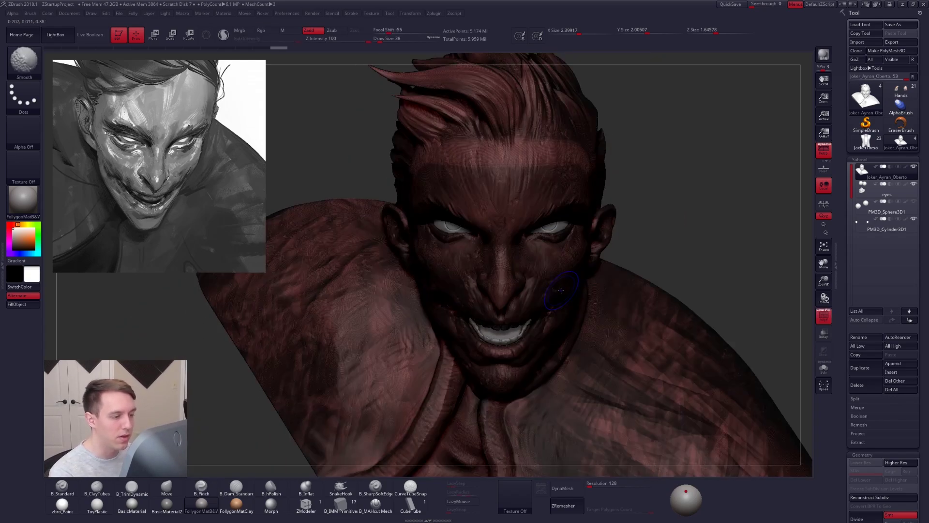
key(shift+f)
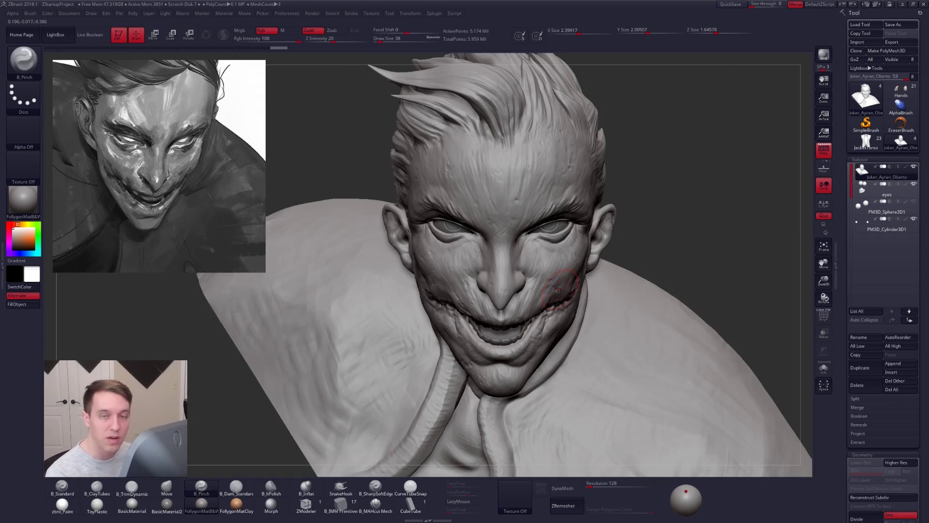
Step: Set the draw size to 43 and return to the Pinch brush for the cheeks
key(b)
key(m)
key(v)
key(space)
drag(507, 288, 510, 288)
mouse_move(484, 271)
right_down()
mouse_move(469, 234)
mouse_move(477, 228)
right_up()
key(b)
key(p)
key(i)
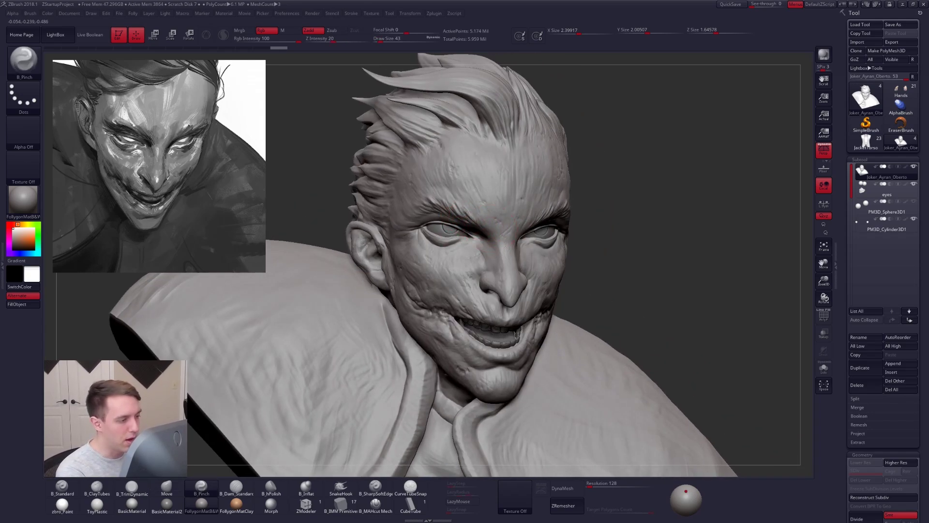
Step: Sharpen the cheekbone and cheek planes with Pinch strokes, undoing the last two
mouse_move(404, 237)
mouse_down()
mouse_move(419, 241)
mouse_move(418, 253)
mouse_move(405, 251)
mouse_move(436, 269)
mouse_move(426, 257)
mouse_up()
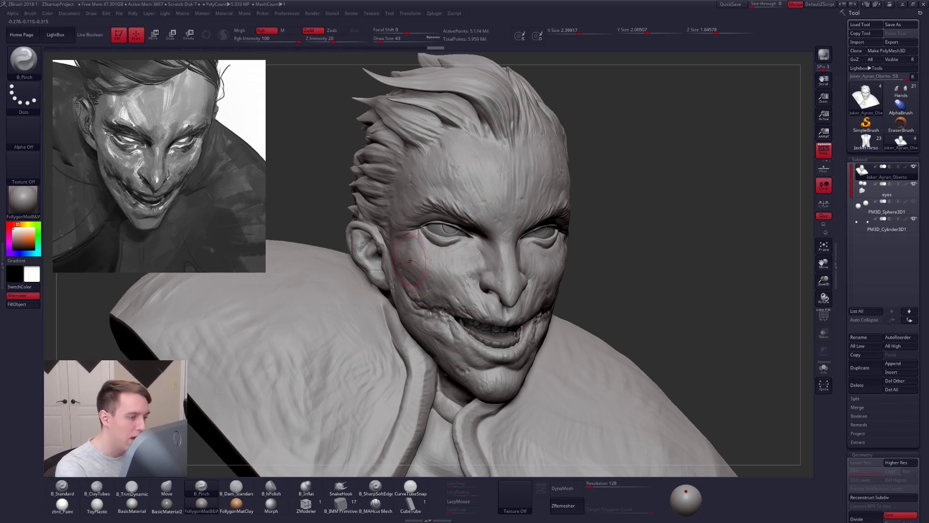
drag(430, 289, 430, 272)
drag(677, 257, 547, 266)
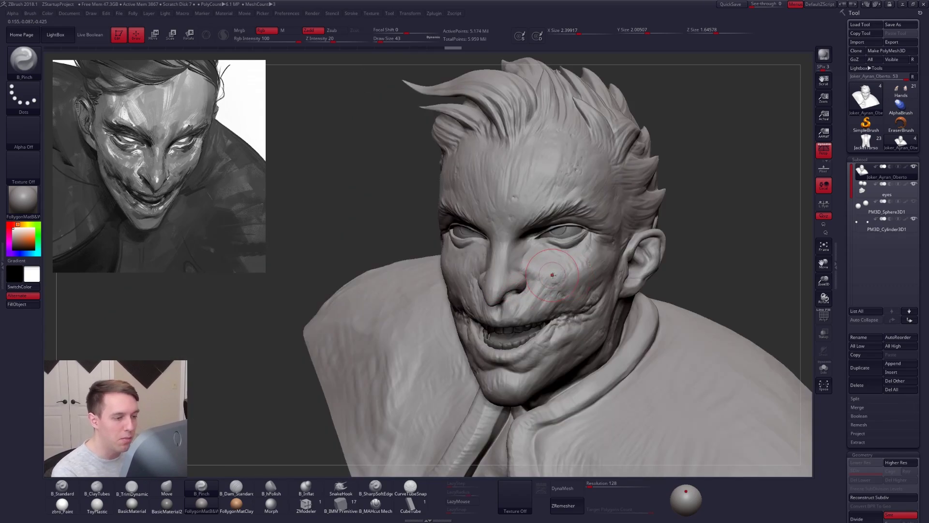
key(ctrl+z)
key(ctrl+z)
right_drag(515, 287, 629, 257)
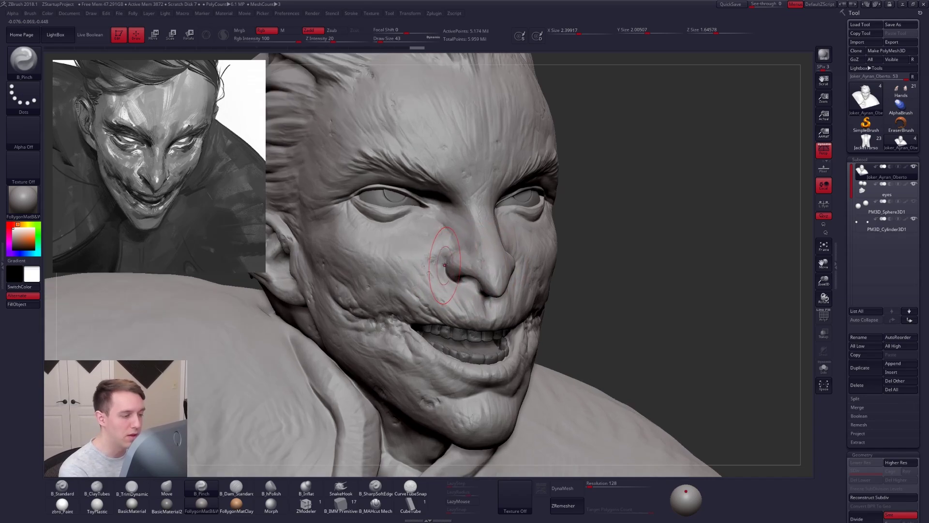
Step: Set the draw size to 29 and pinch the crease around the nostril wing to sharpen it
right_drag(455, 269, 477, 272)
key(space)
drag(455, 279, 450, 278)
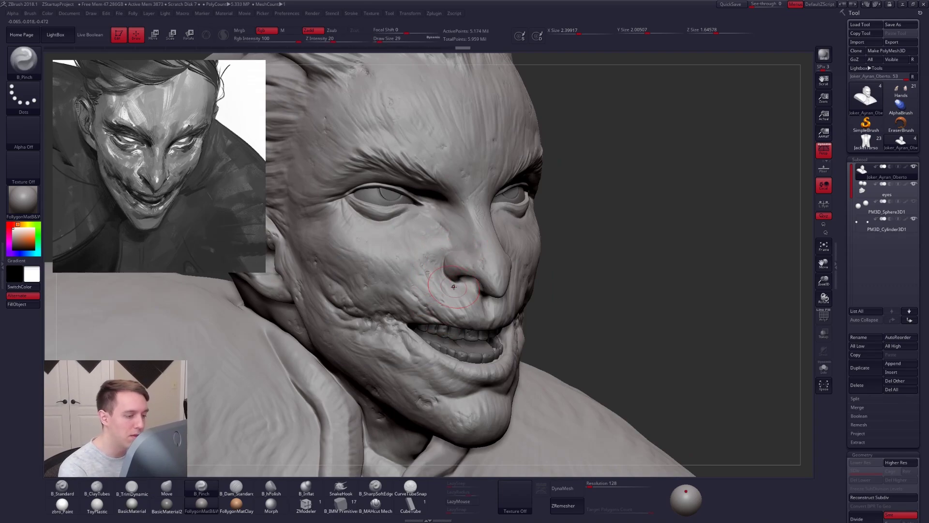
right_drag(448, 271, 454, 266)
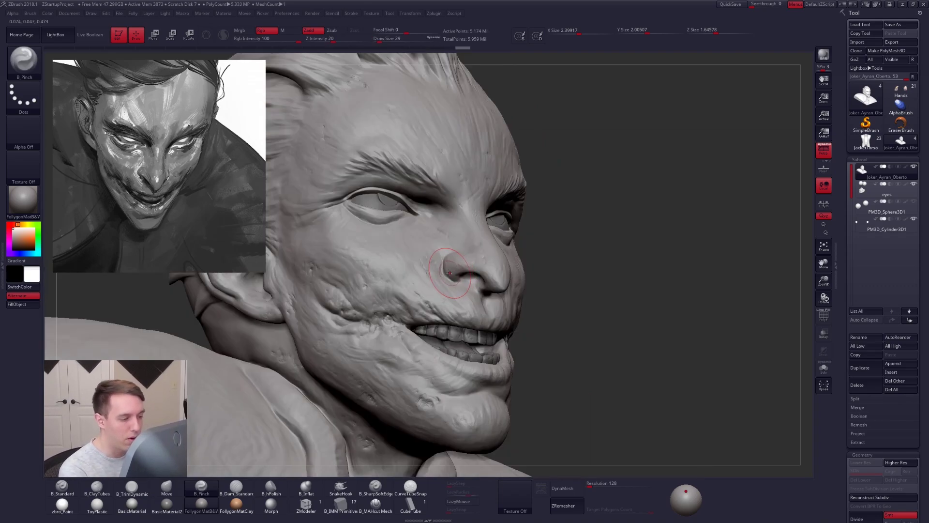
drag(505, 283, 486, 270)
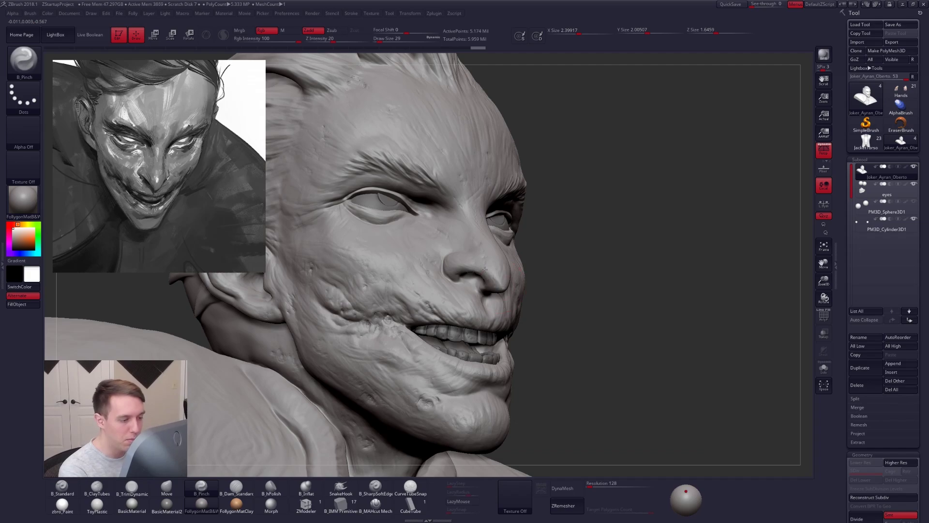
right_drag(448, 269, 481, 282)
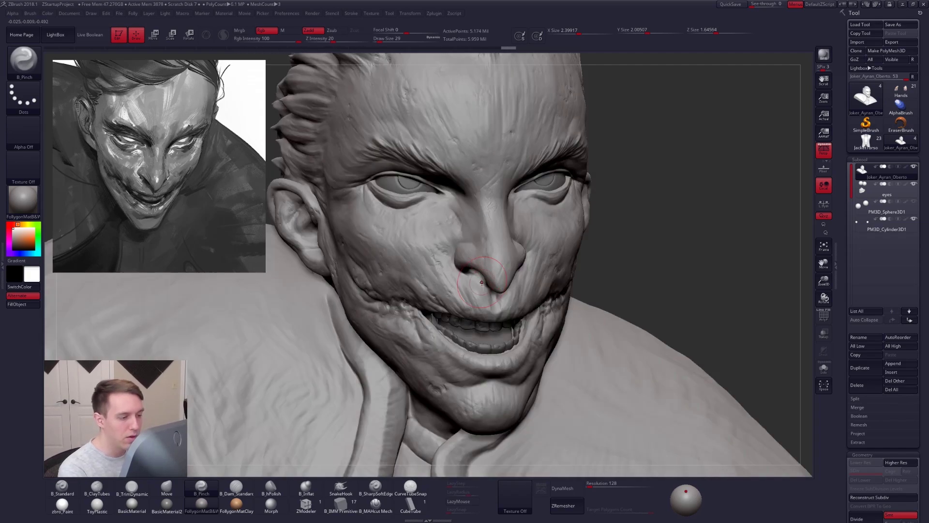
Step: Nudge the nostril wing and the scarred cheek above the mouth corner with the Move brush
key(b)
key(m)
key(v)
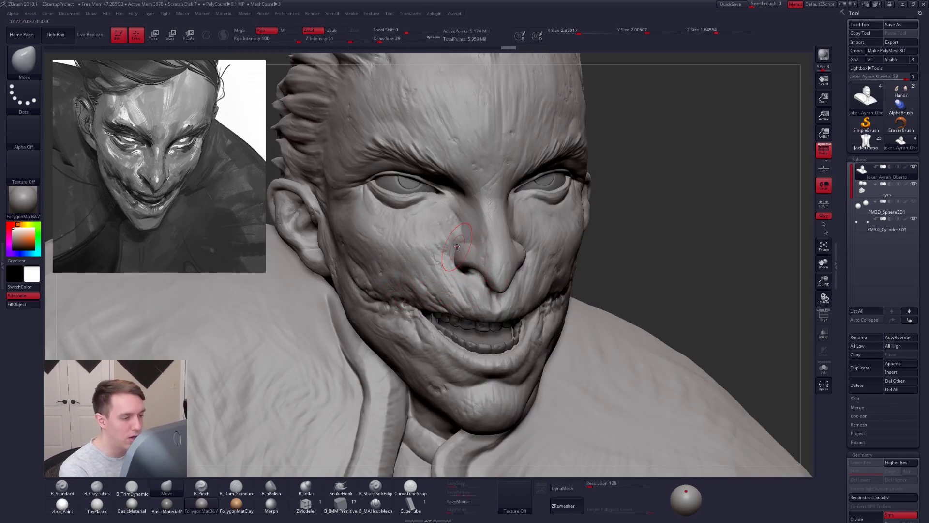
drag(460, 246, 465, 246)
drag(429, 294, 433, 292)
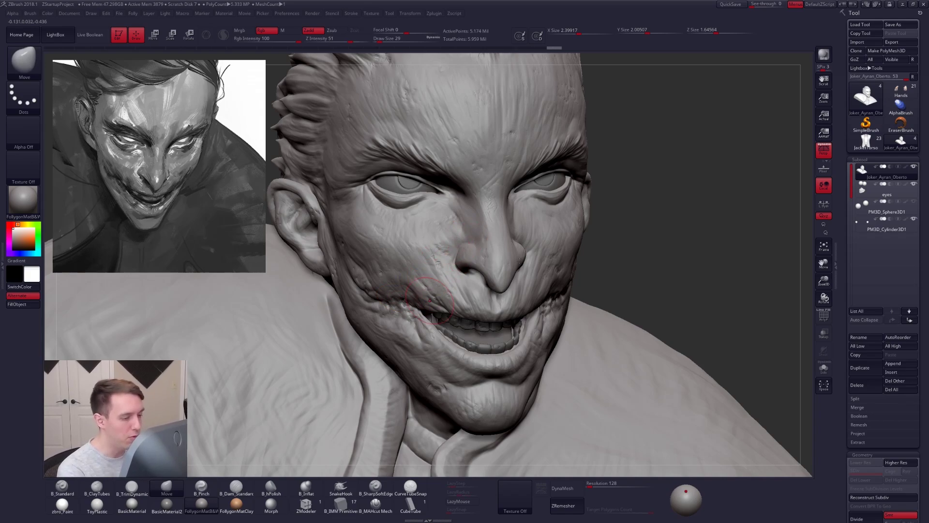
right_drag(503, 266, 506, 275)
Step: Flatten the side of the nostril and the underside of the nose with Trim Dynamic
key(space)
right_drag(426, 295, 486, 280)
key(b)
key(t)
key(d)
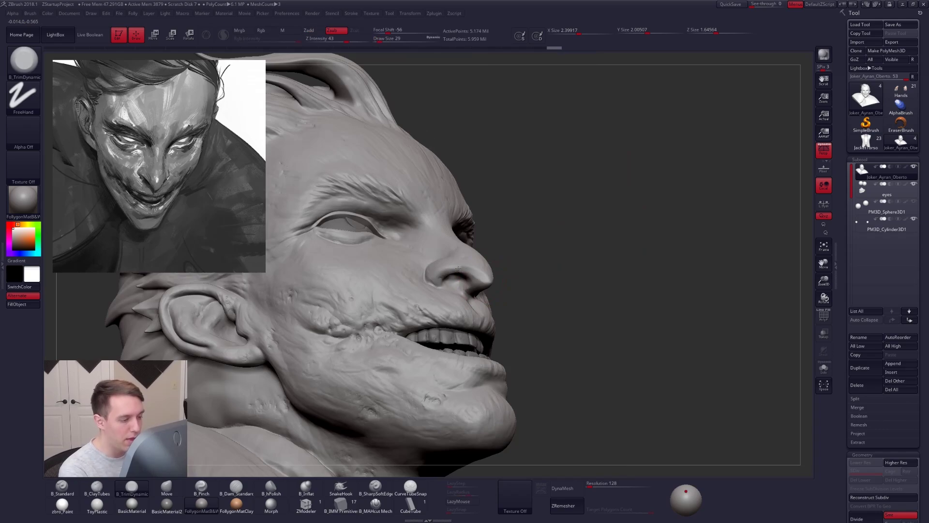
drag(432, 280, 438, 269)
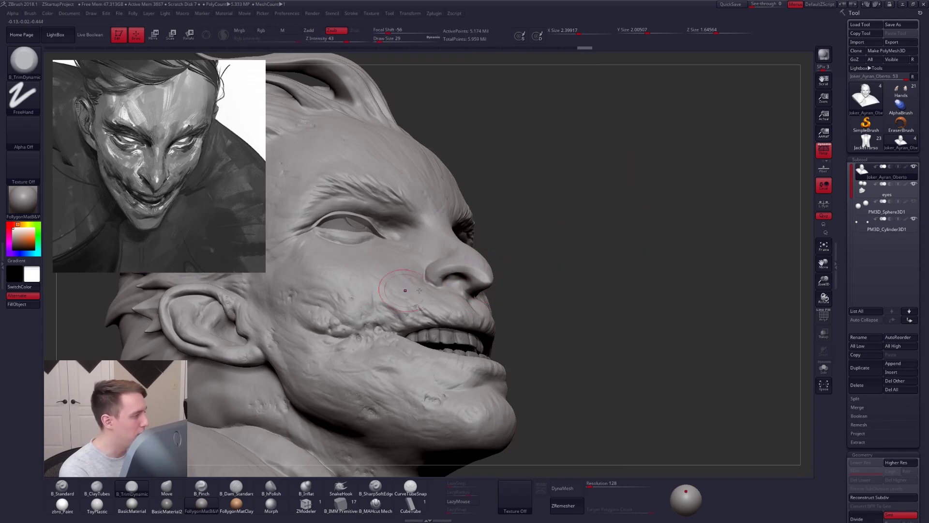
right_drag(477, 282, 446, 285)
drag(446, 284, 448, 288)
mouse_move(448, 289)
right_down()
mouse_move(452, 299)
mouse_move(449, 287)
right_up()
Step: Set the draw size to 18, undo the last nose strokes, and refine the nostril and nose base with Trim Dynamic
key(b)
key(m)
key(v)
key(space)
mouse_move(450, 287)
mouse_down()
mouse_move(451, 299)
mouse_move(442, 279)
mouse_up()
key(3)
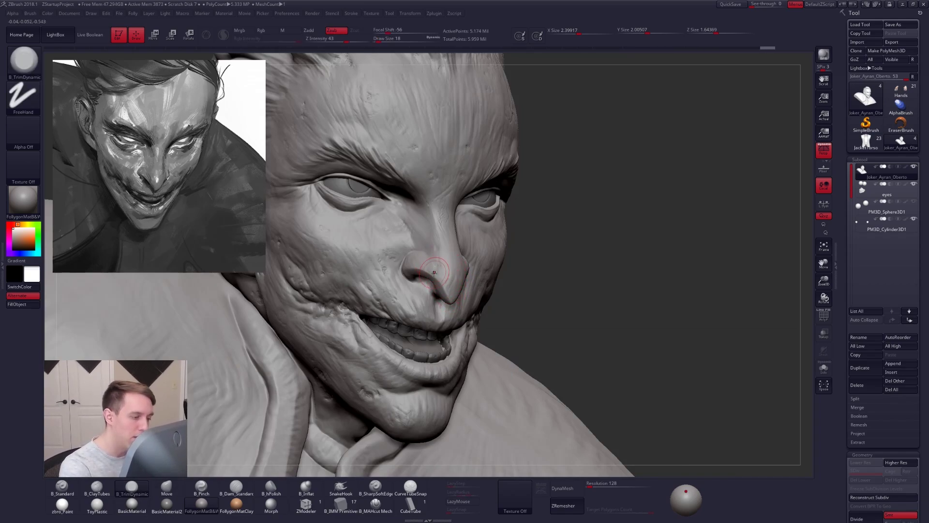
key(ctrl+z)
key(ctrl+z)
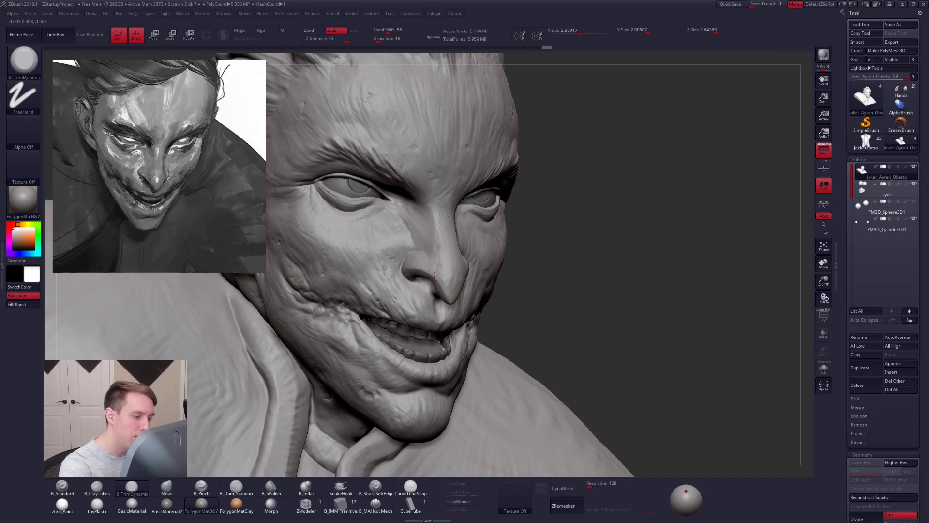
mouse_move(446, 292)
mouse_down()
mouse_move(440, 265)
mouse_move(422, 289)
mouse_up()
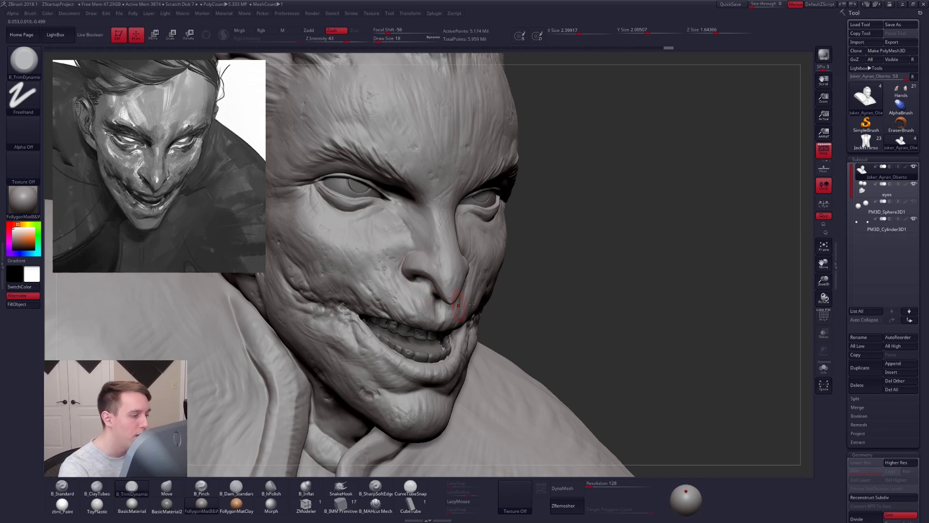
drag(575, 342, 592, 356)
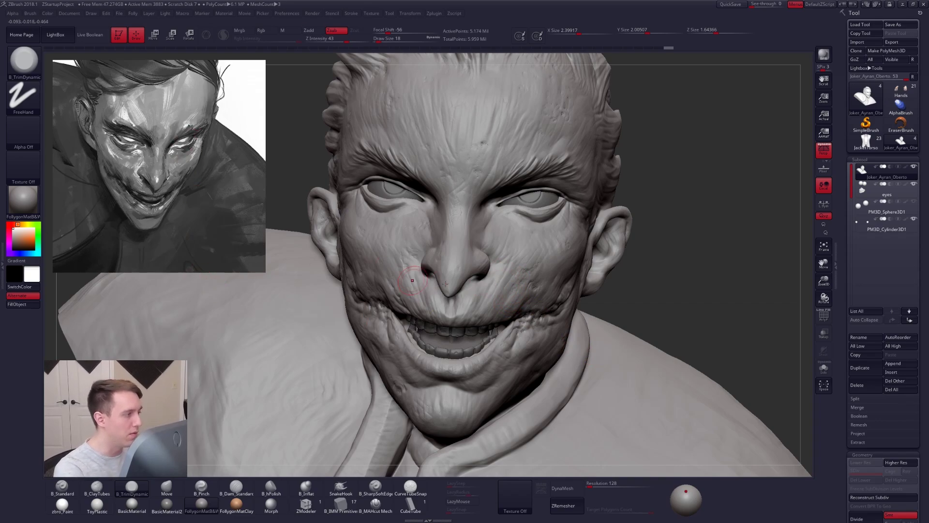
Step: Try building up the fold between the upper lip and cheek with Clay Tubes, and undo the strokes
key(b)
key(c)
key(t)
key(space)
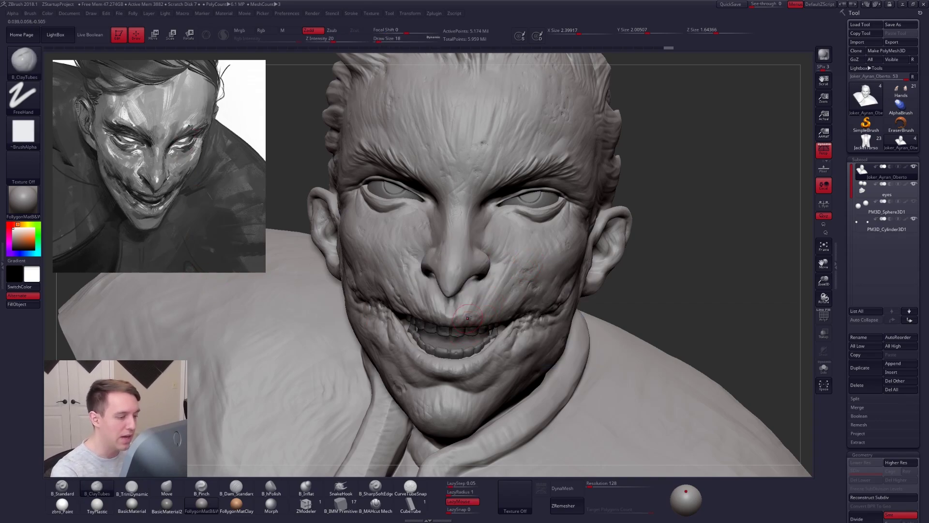
mouse_move(488, 299)
mouse_down()
mouse_move(507, 268)
mouse_move(536, 267)
mouse_up()
key(ctrl+z)
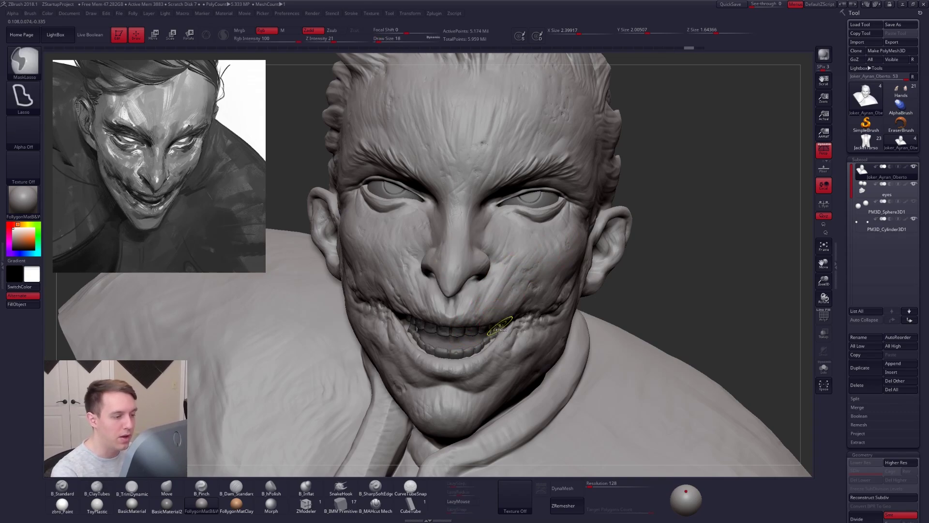
key(ctrl+z)
Step: Flatten the forehead plane above the brow with Trim Dynamic at draw size 67
right_drag(501, 315, 529, 306)
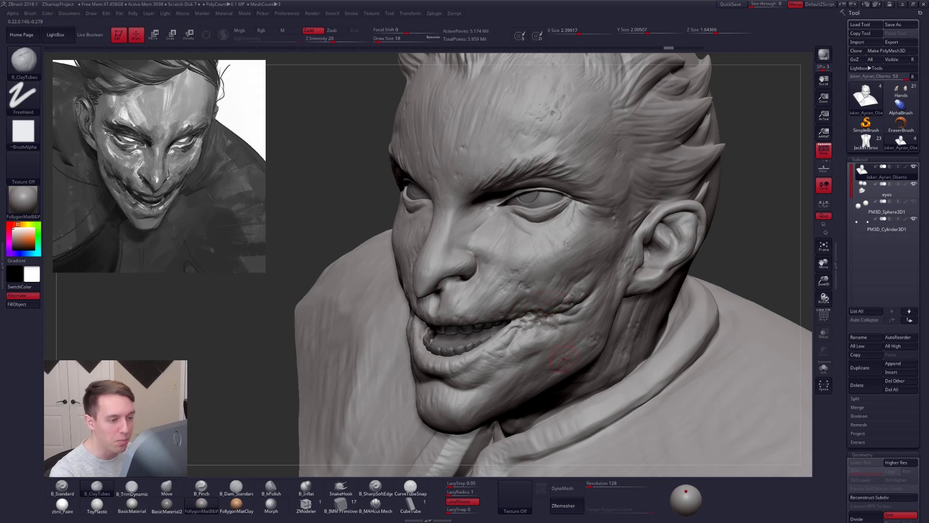
right_drag(549, 359, 520, 295)
key(space)
key(3)
key(space)
drag(526, 285, 529, 285)
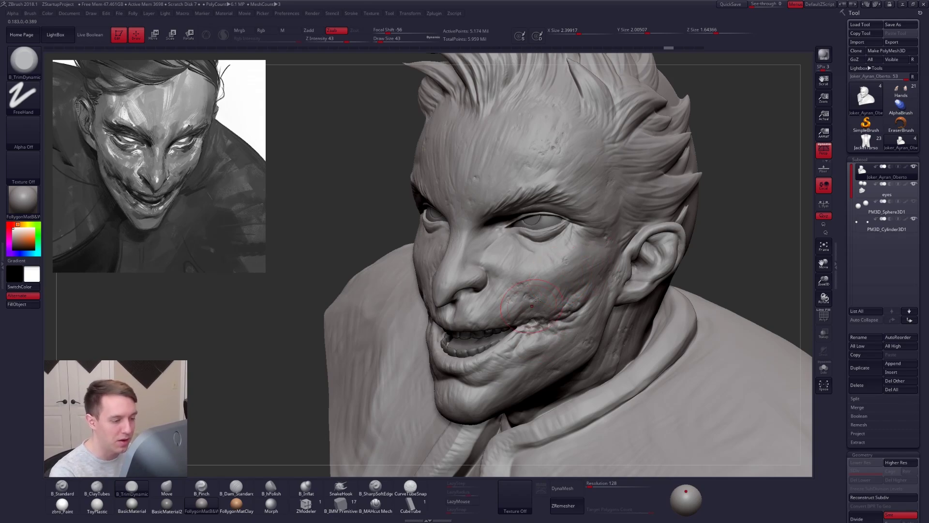
key(space)
drag(579, 274, 575, 283)
key(space)
key(space)
key(space)
key(space)
drag(472, 177, 468, 177)
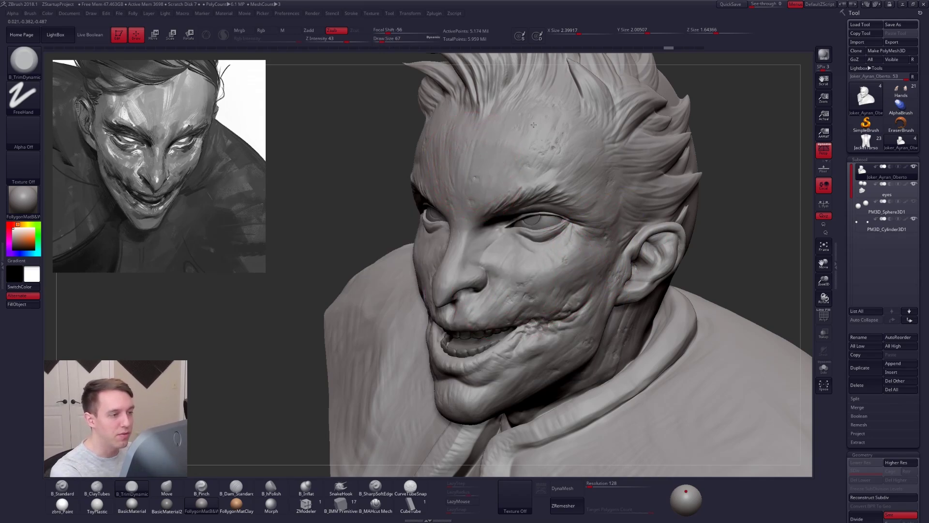
mouse_move(484, 186)
mouse_down()
mouse_move(498, 145)
mouse_move(530, 141)
mouse_move(503, 145)
mouse_move(467, 203)
mouse_up()
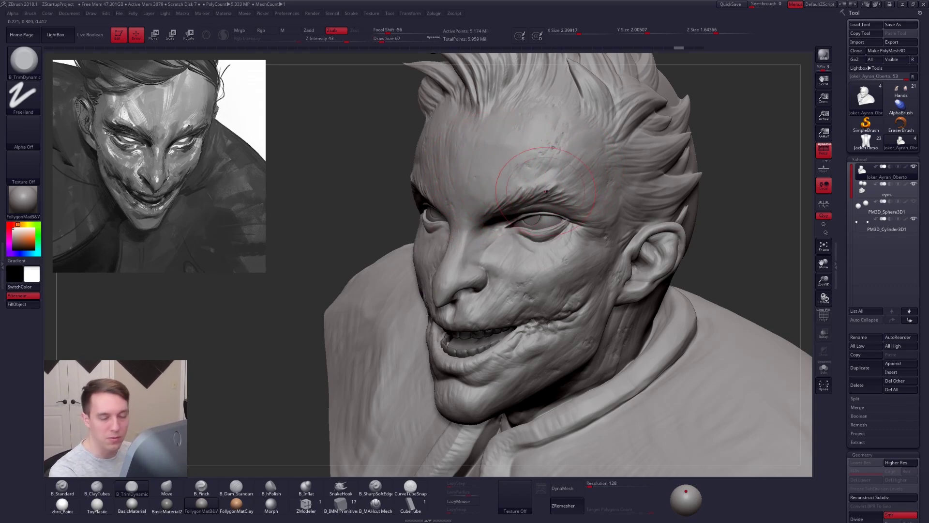
Step: Reduce the draw size to 38 and flatten the cheek plane above the scar with Trim Dynamic
key(space)
drag(489, 180, 474, 180)
drag(533, 275, 546, 281)
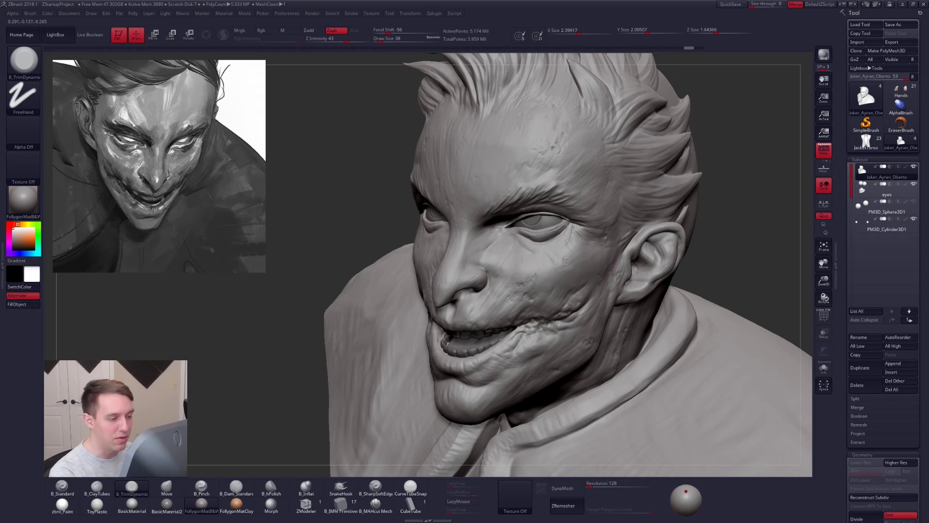
drag(532, 284, 570, 286)
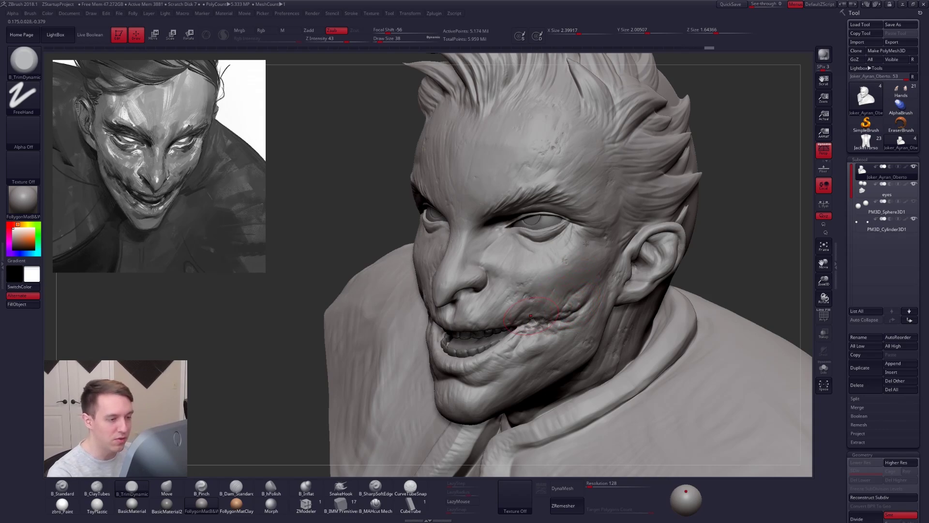
Step: Examine the head from the front and in profile, checking how the lips and chin line up beneath the nose
drag(717, 203, 794, 227)
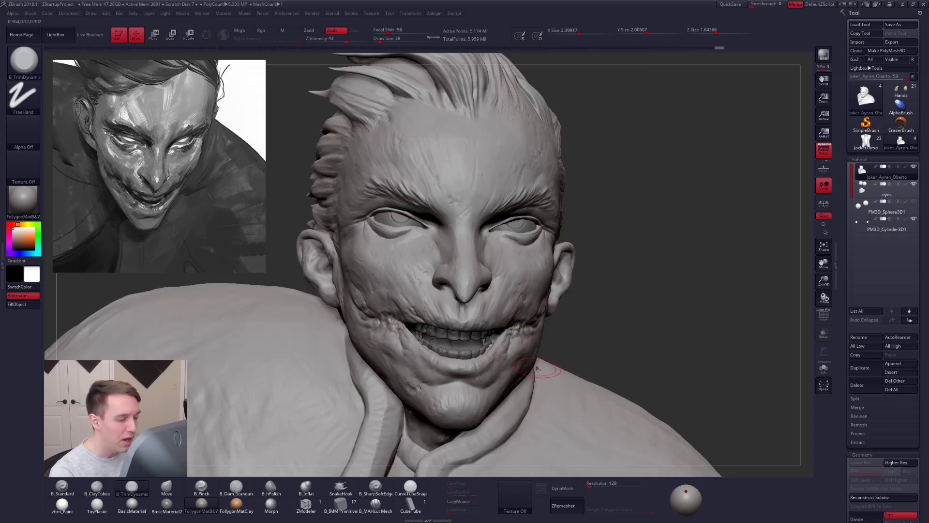
right_drag(547, 380, 550, 387)
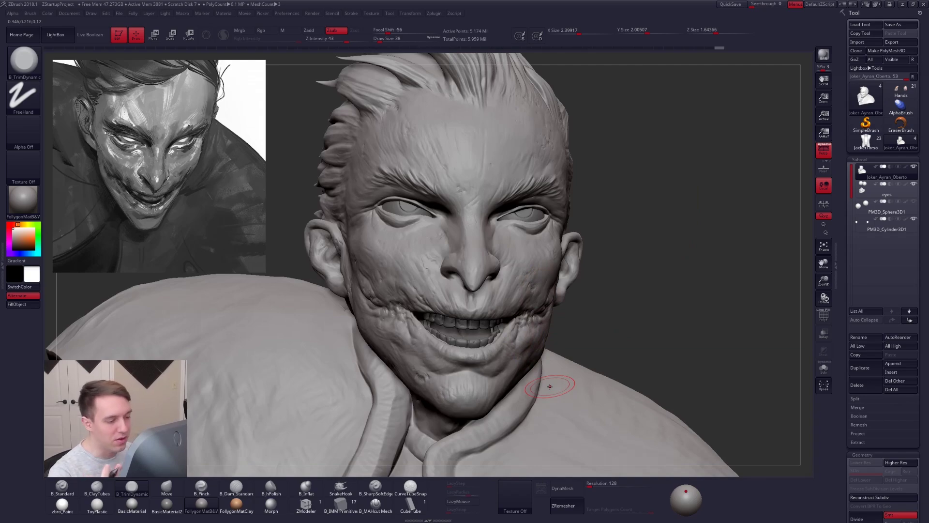
mouse_move(513, 318)
ctrl+right_down()
mouse_move(512, 336)
mouse_move(498, 330)
mouse_move(578, 345)
mouse_move(533, 345)
ctrl+right_up()
key(space)
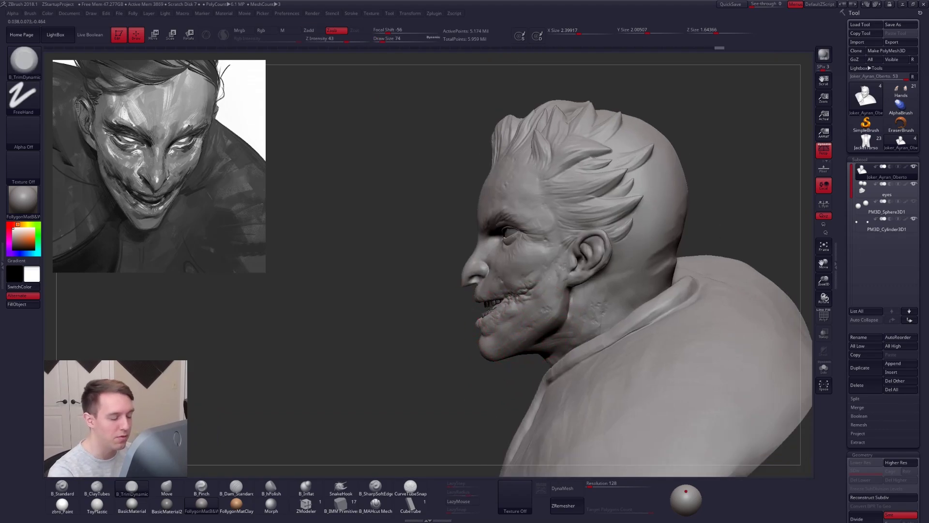
ctrl+right_drag(490, 307, 492, 349)
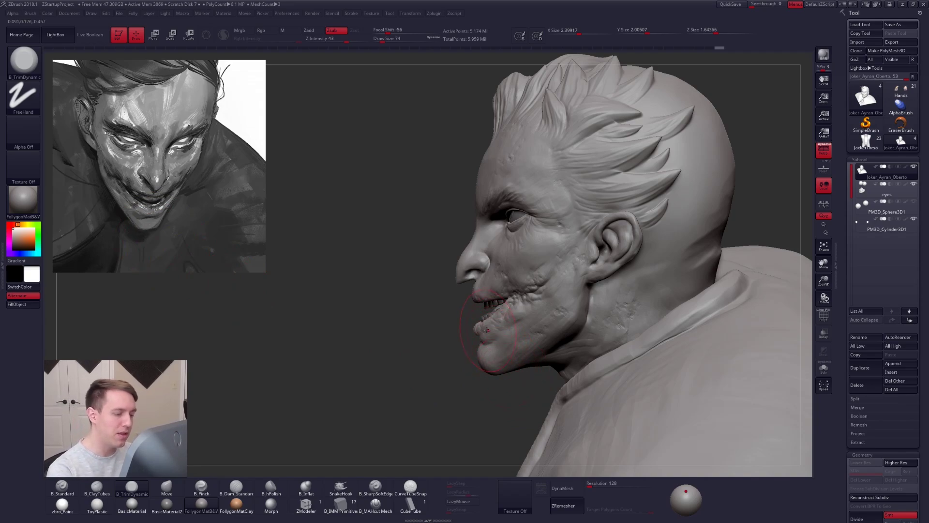
key(b)
key(m)
key(v)
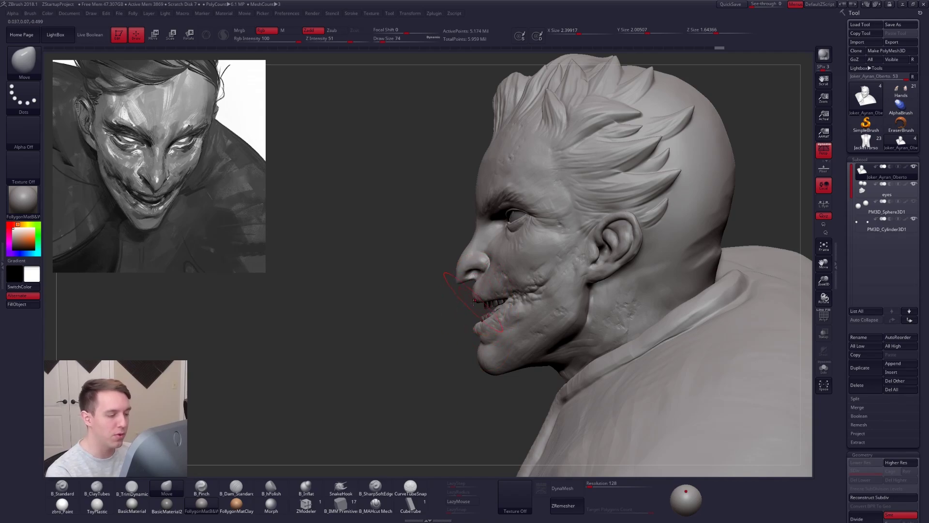
key(w)
mouse_move(447, 289)
mouse_down()
mouse_move(446, 359)
mouse_move(480, 361)
mouse_move(486, 326)
mouse_up()
key(q)
Step: Build up the chin below the lower lip with Clay Tubes at draw size 43
key(space)
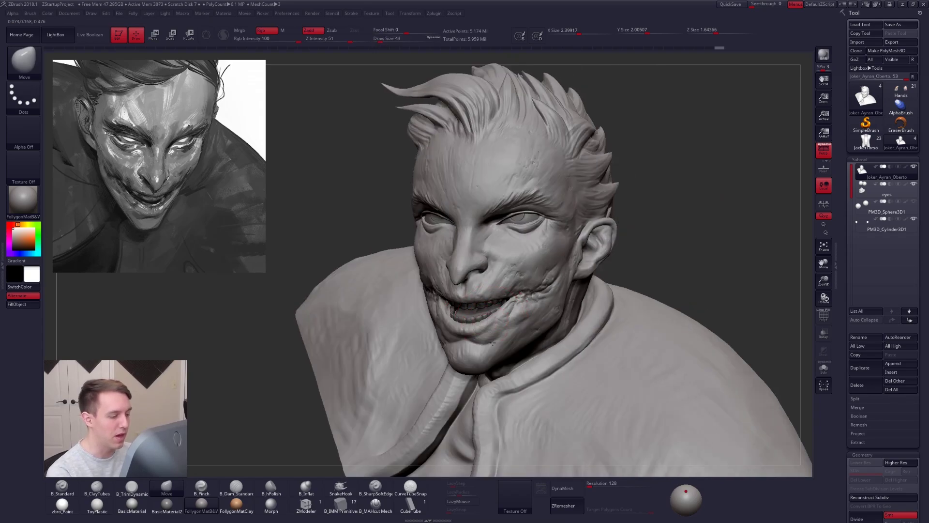
ctrl+right_drag(493, 342, 498, 341)
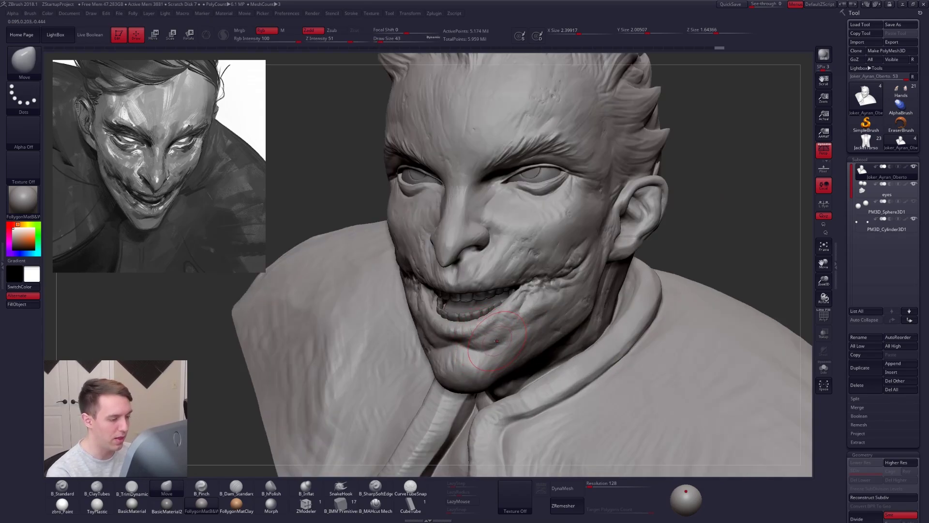
key(2)
mouse_move(477, 341)
mouse_down()
mouse_move(487, 334)
mouse_move(481, 353)
mouse_up()
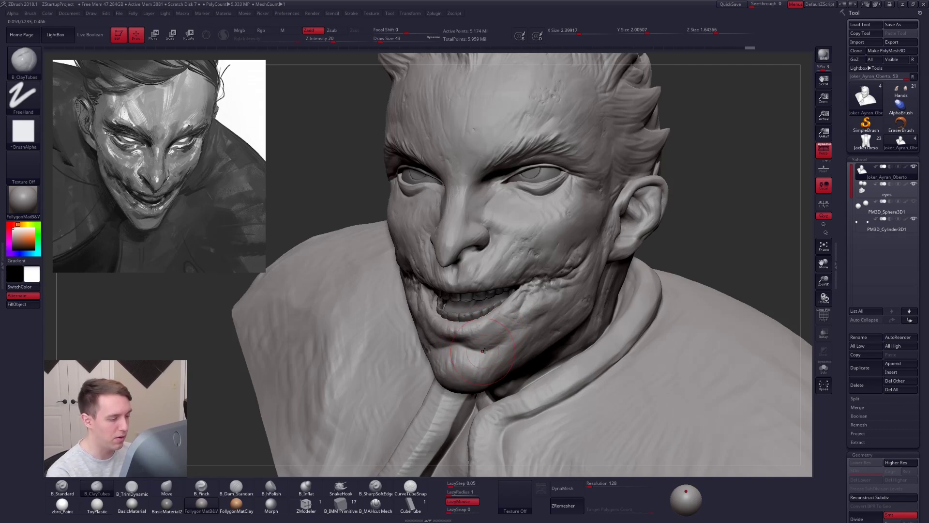
right_drag(486, 335, 436, 339)
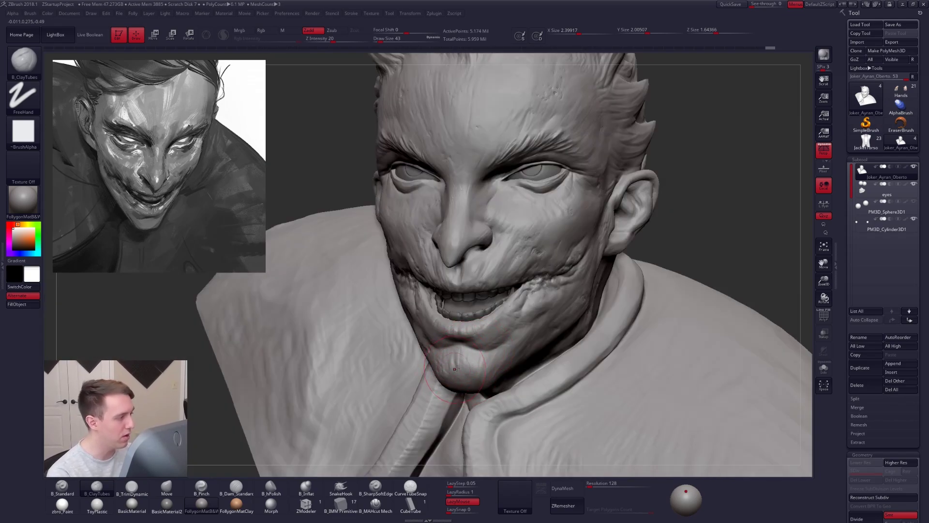
Step: Reshape the fold beside the mouth and the lower cheek outline with the Move brush, ending at draw size 43
key(space)
drag(518, 330, 514, 330)
key(3)
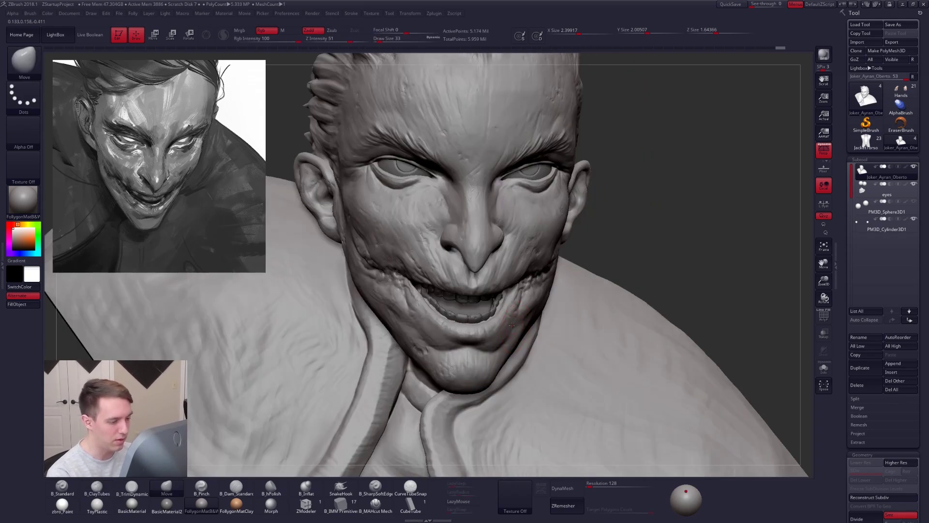
key(space)
drag(512, 325, 510, 311)
right_drag(416, 322, 417, 322)
drag(396, 318, 398, 316)
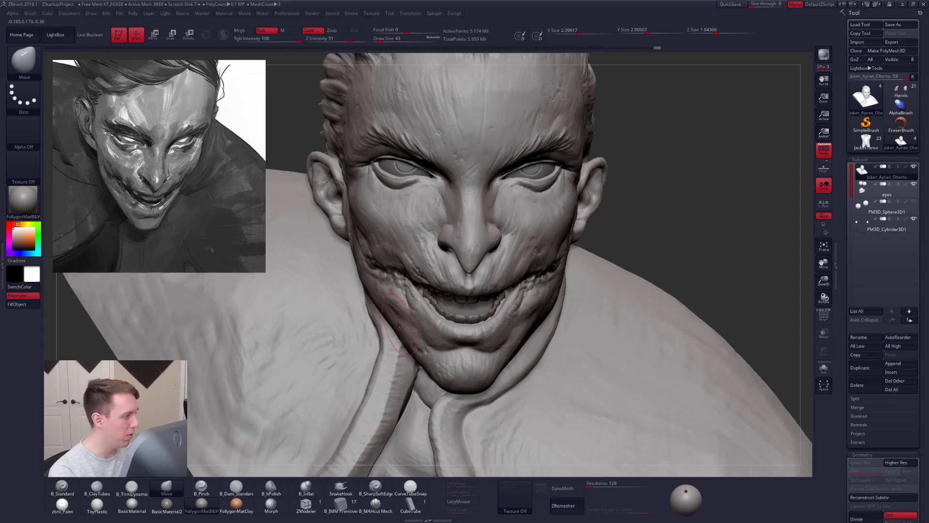
Step: Flatten the lower cheek and jaw planes beside the mouth with Trim Dynamic
right_drag(429, 349, 543, 308)
key(space)
mouse_move(544, 309)
mouse_down()
mouse_move(531, 314)
mouse_move(540, 316)
mouse_move(536, 305)
mouse_up()
key(3)
key(space)
drag(523, 344, 535, 331)
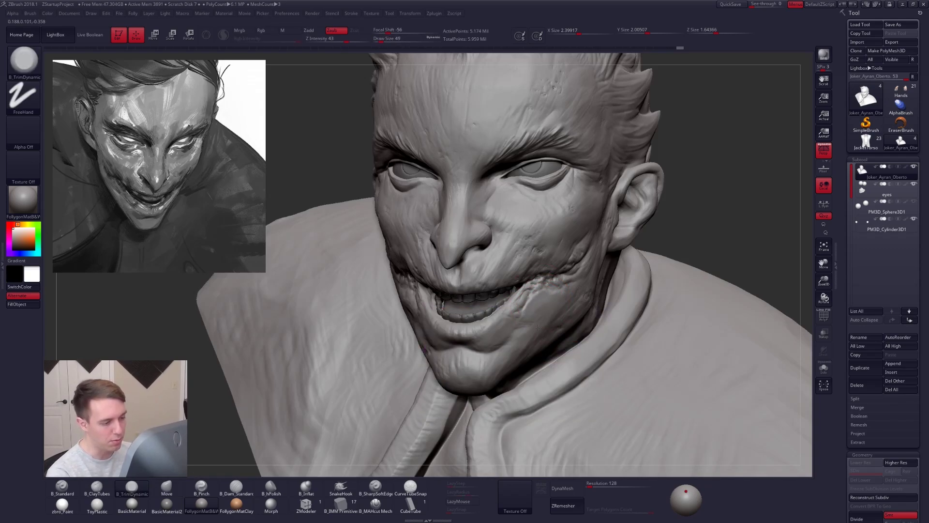
right_drag(544, 338, 644, 334)
mouse_move(420, 314)
mouse_down()
mouse_move(411, 301)
mouse_move(401, 311)
mouse_up()
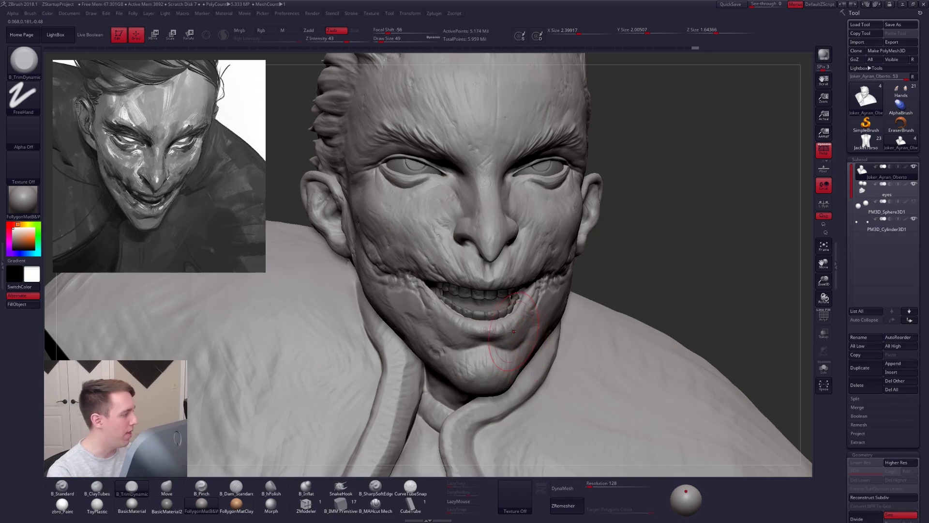
Step: Tighten the edge of the upper lip beneath the nose with the Pinch brush, ending at draw size 33
right_drag(529, 330, 496, 278)
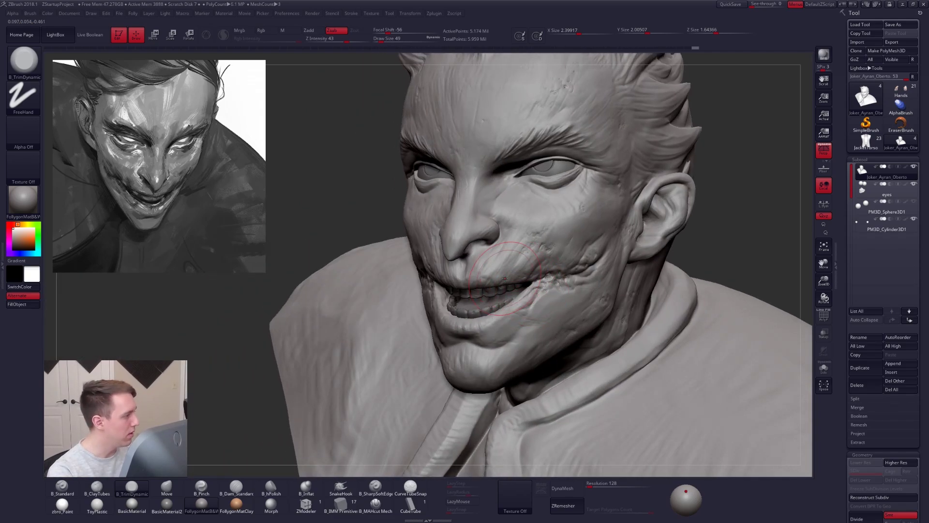
key(space)
drag(490, 272, 486, 272)
mouse_move(490, 270)
right_down()
mouse_move(508, 262)
mouse_move(446, 269)
right_up()
key(b)
key(p)
key(i)
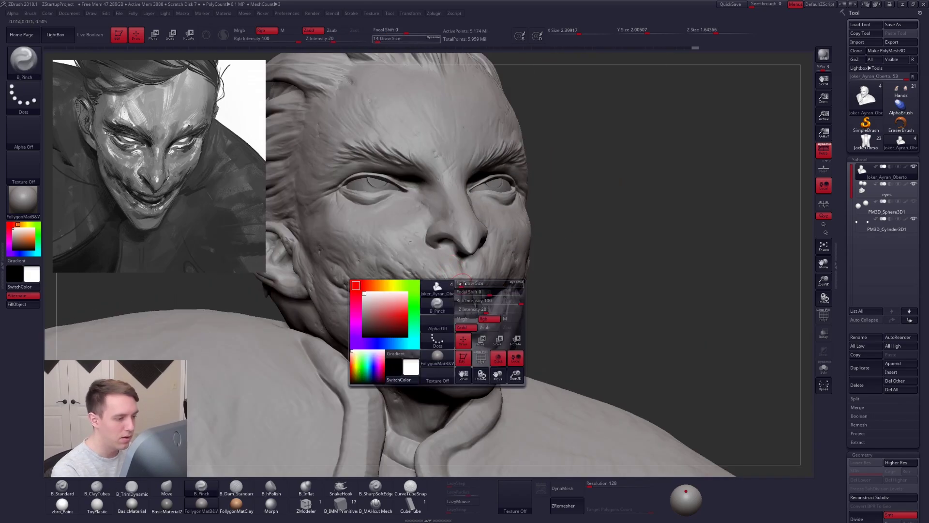
drag(460, 283, 411, 282)
mouse_move(449, 280)
right_down()
mouse_move(493, 285)
mouse_move(505, 315)
right_up()
mouse_move(509, 247)
ctrl+mouse_down()
mouse_move(487, 277)
mouse_move(496, 293)
mouse_move(524, 292)
mouse_move(473, 297)
ctrl+mouse_up()
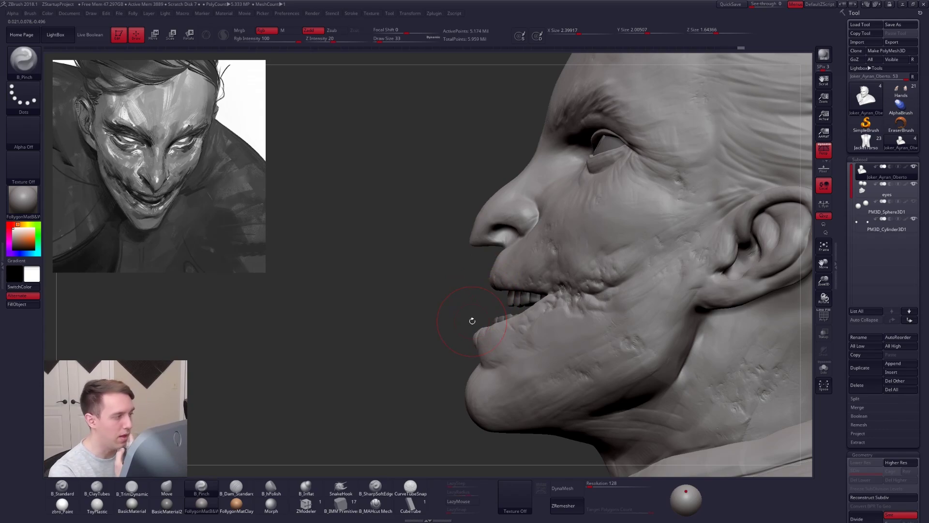
Step: Adjust the shape of the upper lip with the Move brush at draw size 33, checking it from the front
right_drag(511, 277, 530, 277)
key(4)
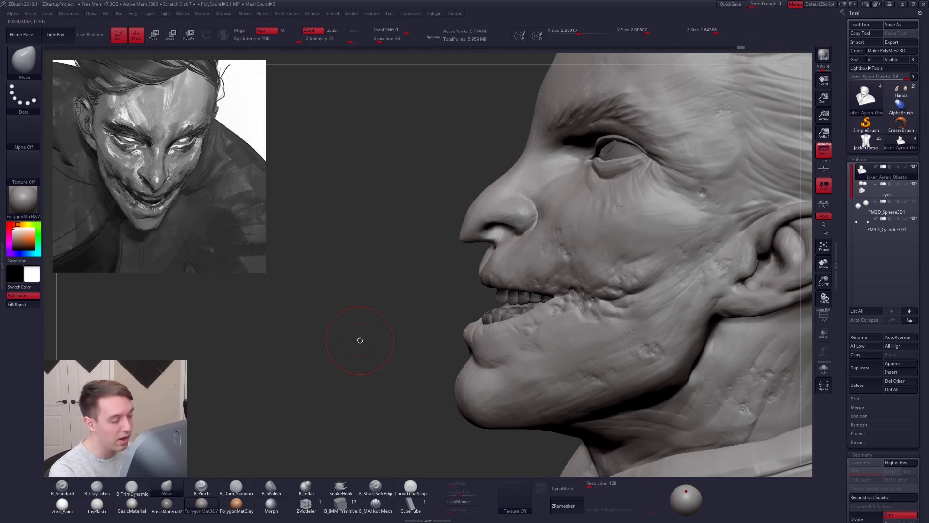
mouse_move(360, 341)
right_down()
mouse_move(526, 283)
mouse_move(527, 267)
mouse_move(656, 339)
right_up()
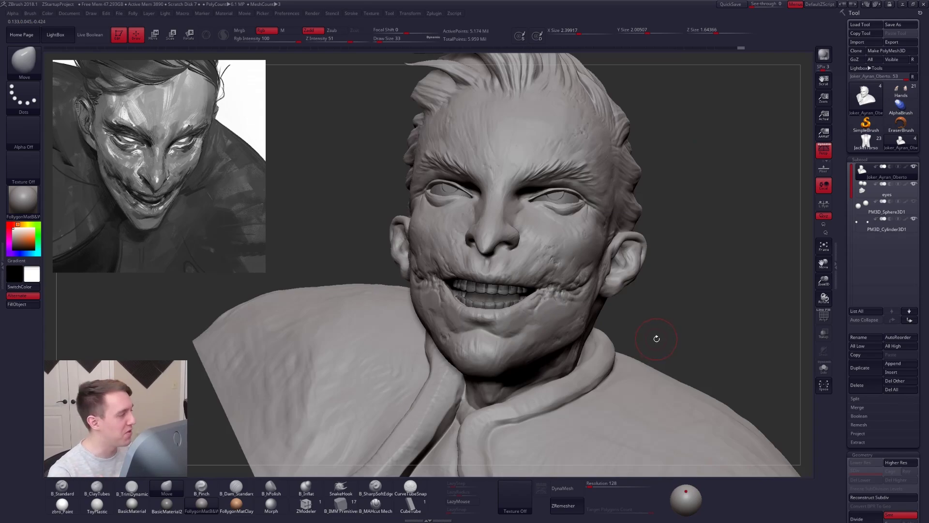
key(space)
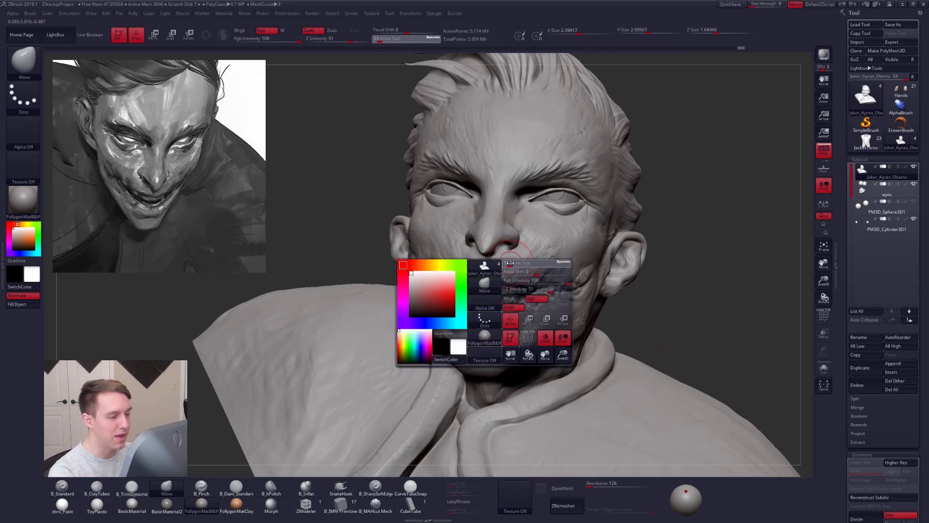
key(3)
mouse_move(501, 267)
right_down()
mouse_move(514, 283)
mouse_move(646, 274)
mouse_move(495, 275)
mouse_move(479, 290)
right_up()
key(space)
drag(502, 270, 499, 270)
mouse_move(476, 267)
right_down()
mouse_move(503, 260)
mouse_move(505, 297)
right_up()
Step: Build up the upper lip below the nostril with Clay Tubes at draw size 33 and flatten it with Trim Dynamic
key(b)
key(c)
key(t)
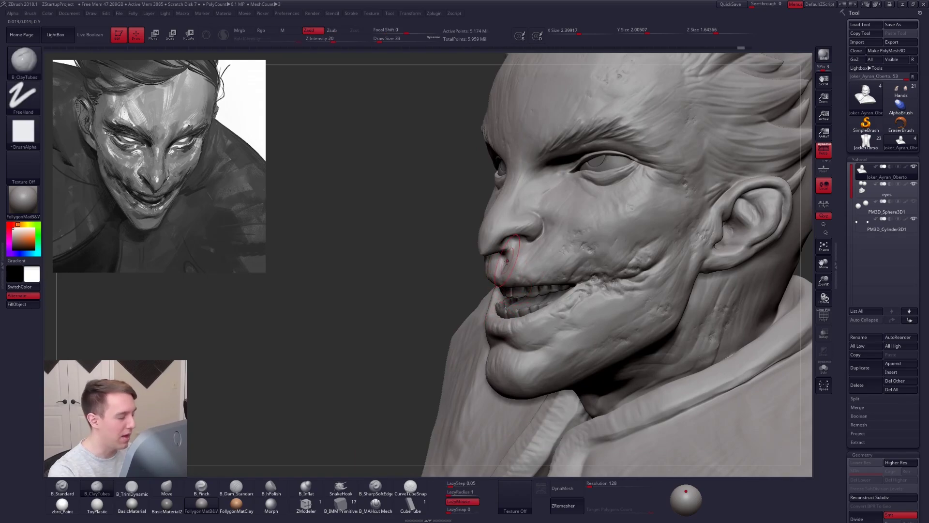
key(b)
key(t)
key(d)
right_drag(523, 268, 513, 276)
mouse_move(513, 253)
ctrl+mouse_down()
mouse_move(552, 243)
mouse_move(586, 266)
ctrl+mouse_up()
ctrl+drag(513, 287, 513, 286)
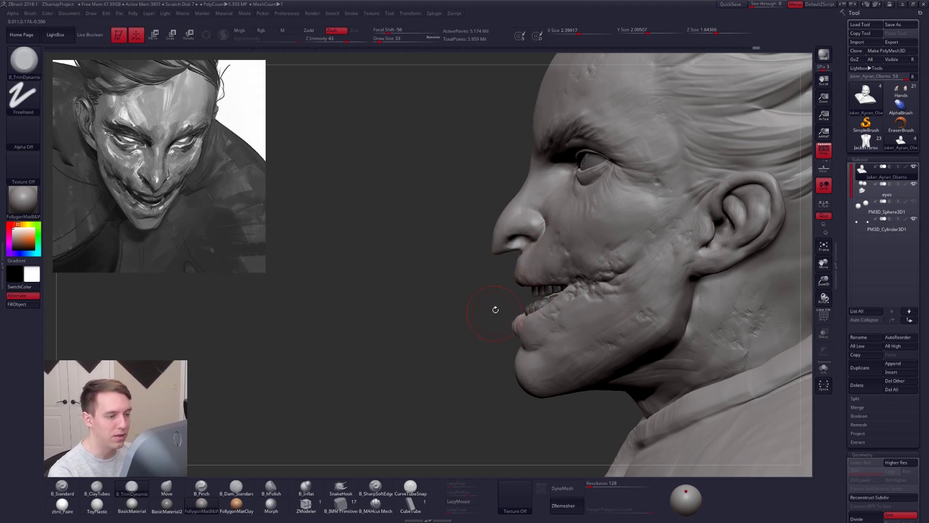
Step: Mask the head except the lower jaw with a lasso and push the chin and lower lip back with the Move brush
key(b)
key(m)
key(v)
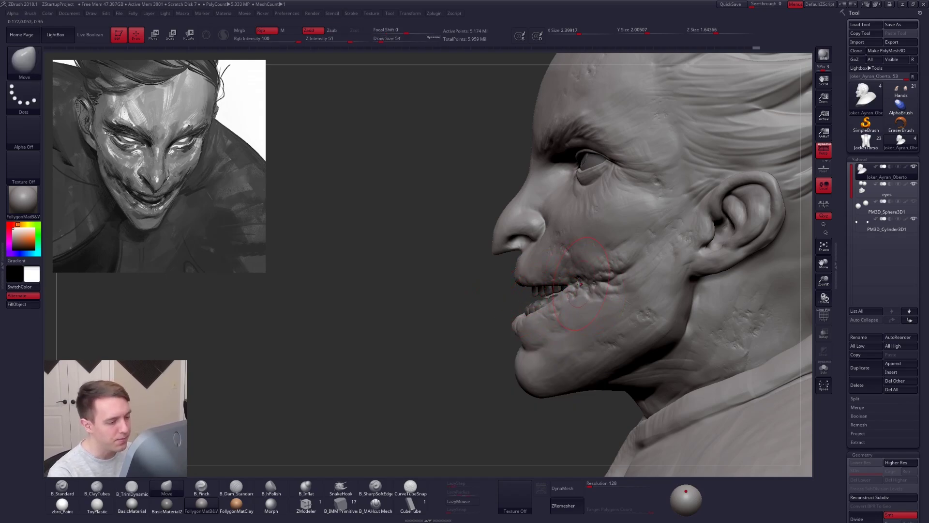
right_drag(588, 288, 634, 293)
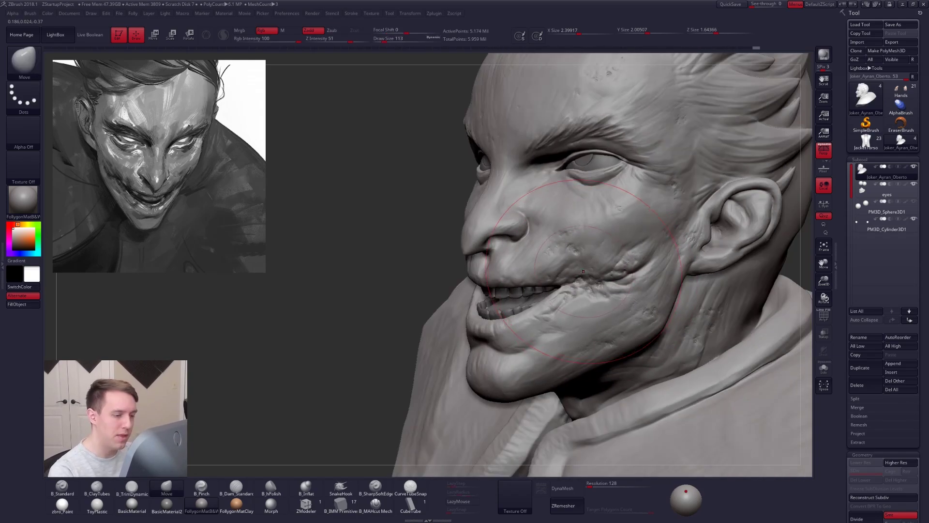
right_click(584, 277)
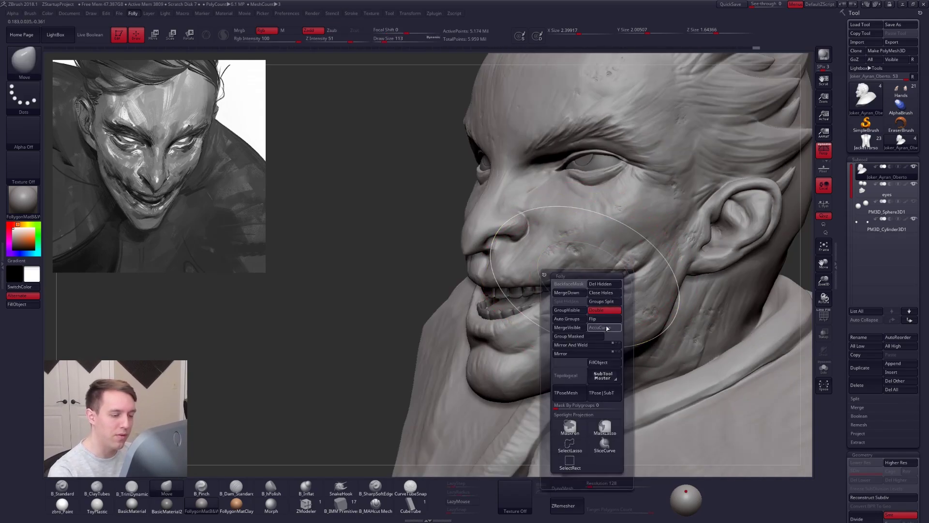
right_drag(555, 318, 509, 311)
mouse_move(492, 307)
ctrl+mouse_down()
mouse_move(539, 293)
mouse_move(587, 314)
mouse_move(428, 412)
ctrl+mouse_up()
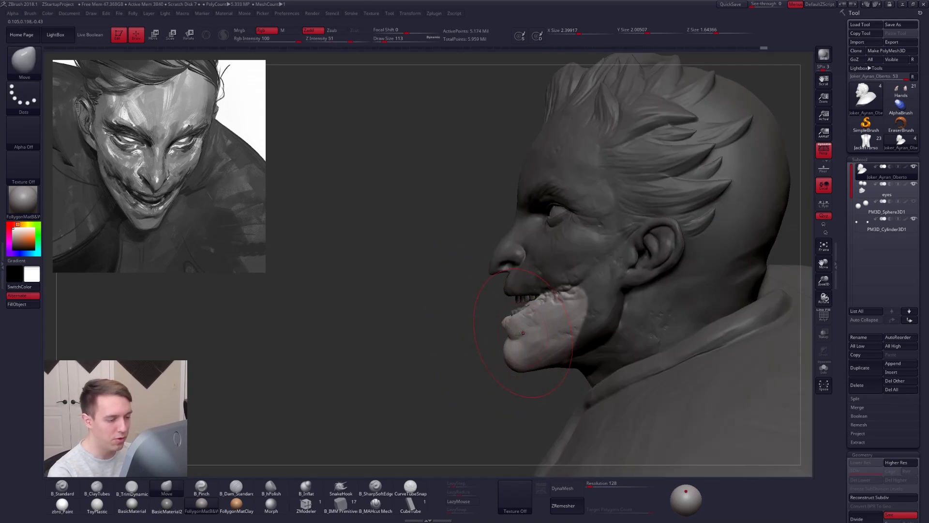
drag(518, 321, 525, 314)
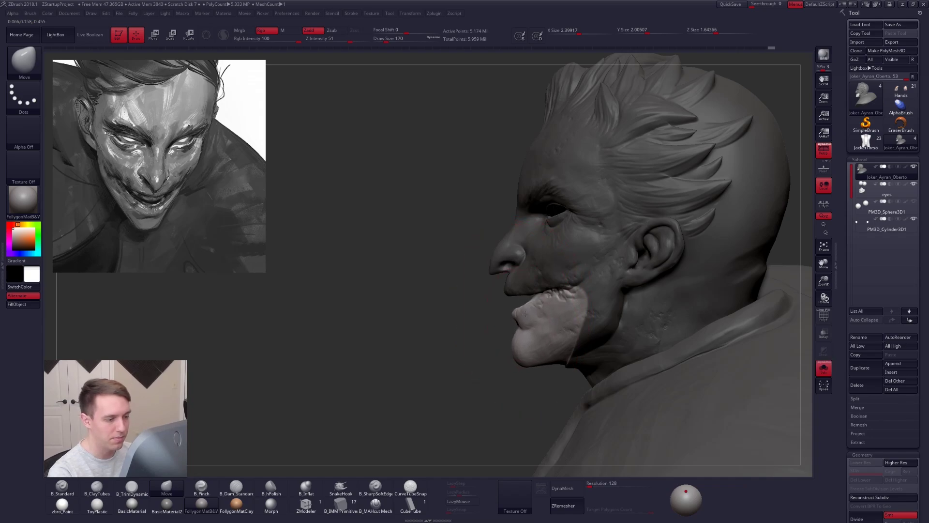
Step: Undo the last adjustments to the masked jaw and clear the mask from the head
key([)
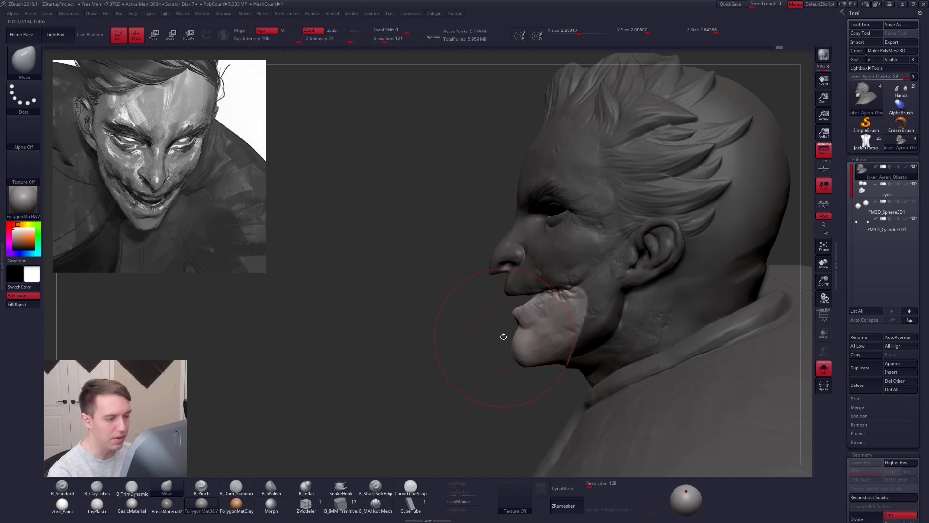
key(space)
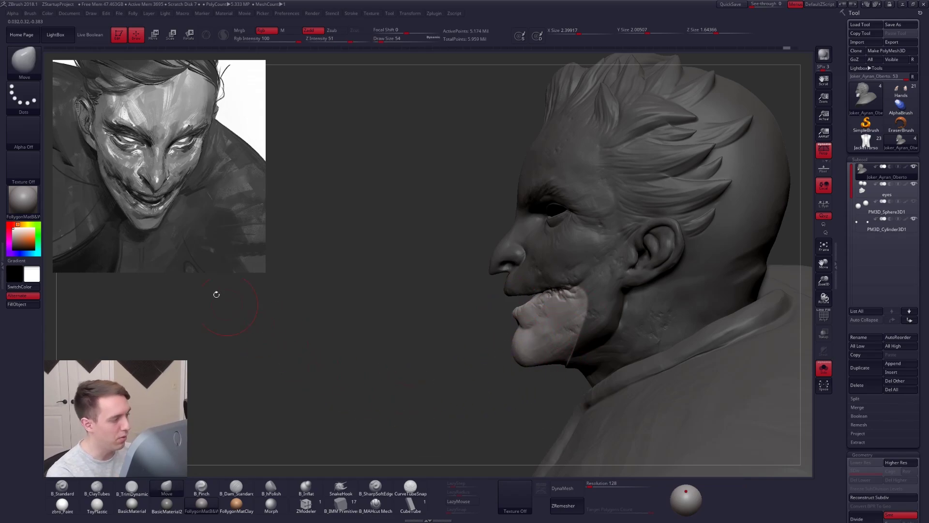
key(ctrl+z)
key(ctrl+z)
key(ctrl+z)
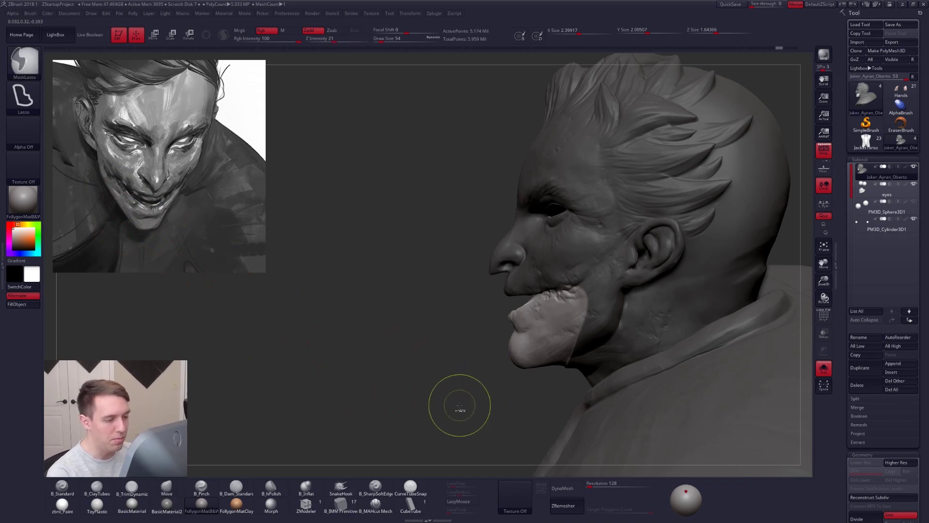
mouse_move(473, 376)
mouse_down()
mouse_move(526, 363)
mouse_move(515, 361)
mouse_up()
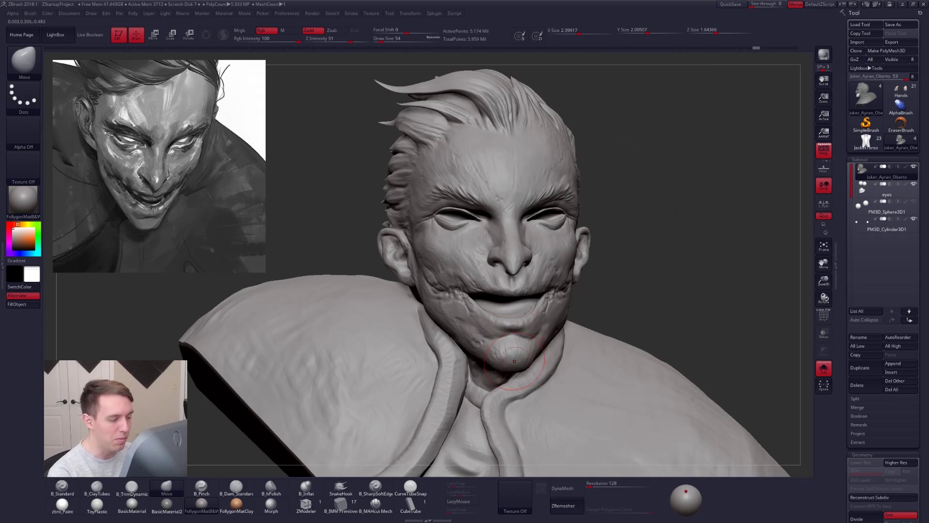
Step: Isolate the lower face to examine the jaw and teeth in profile, and restore the full head
mouse_move(521, 343)
right_down()
mouse_move(521, 356)
mouse_move(520, 341)
mouse_move(525, 357)
mouse_move(551, 354)
right_up()
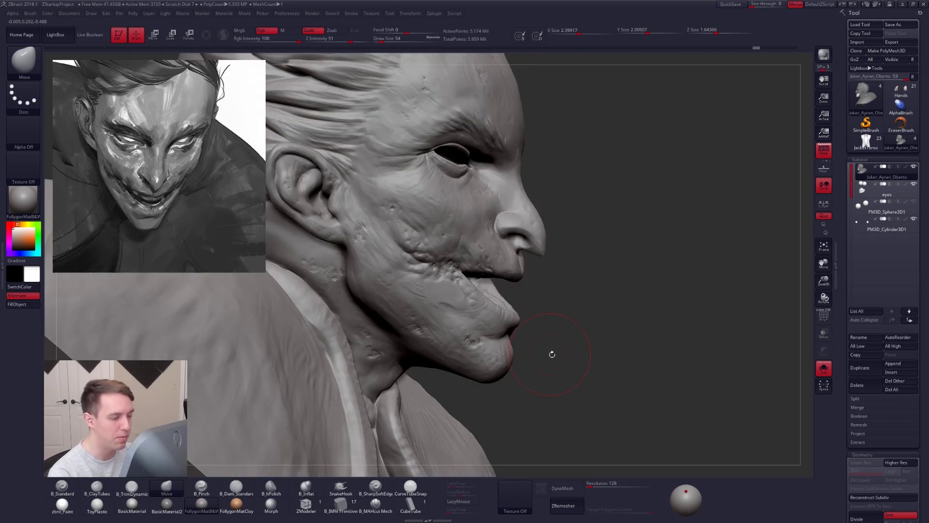
mouse_move(523, 403)
ctrl+shift+mouse_down()
mouse_move(394, 352)
mouse_move(504, 339)
mouse_move(494, 364)
ctrl+shift+mouse_up()
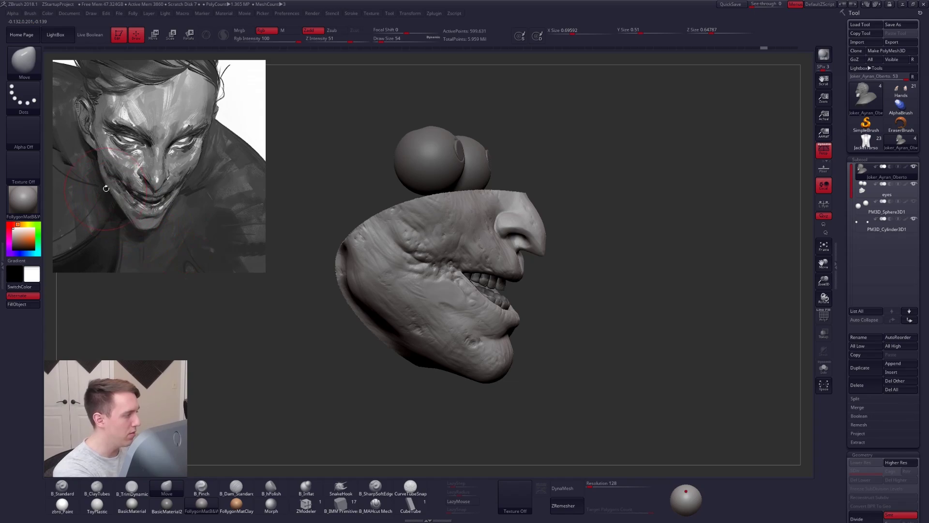
right_drag(482, 359, 515, 352)
key(ctrl+shift)
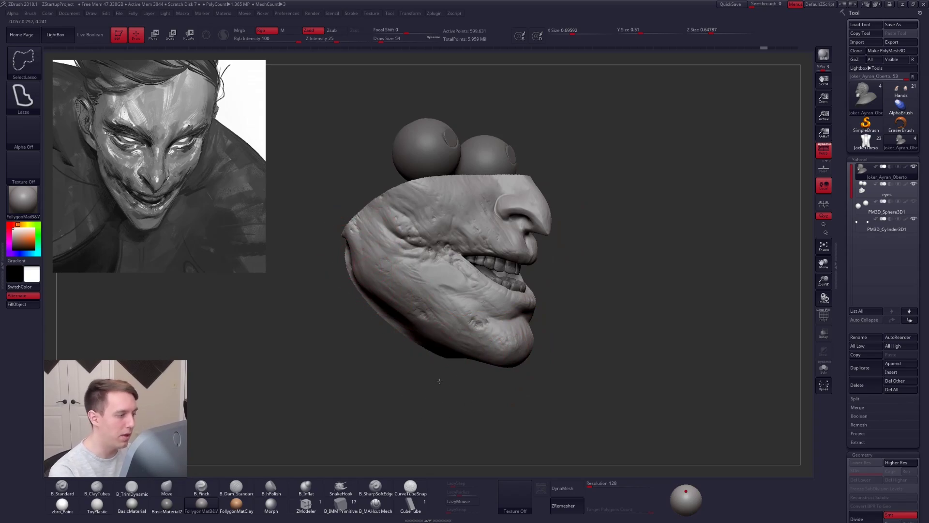
ctrl+shift+click(440, 382)
right_drag(411, 301, 392, 268)
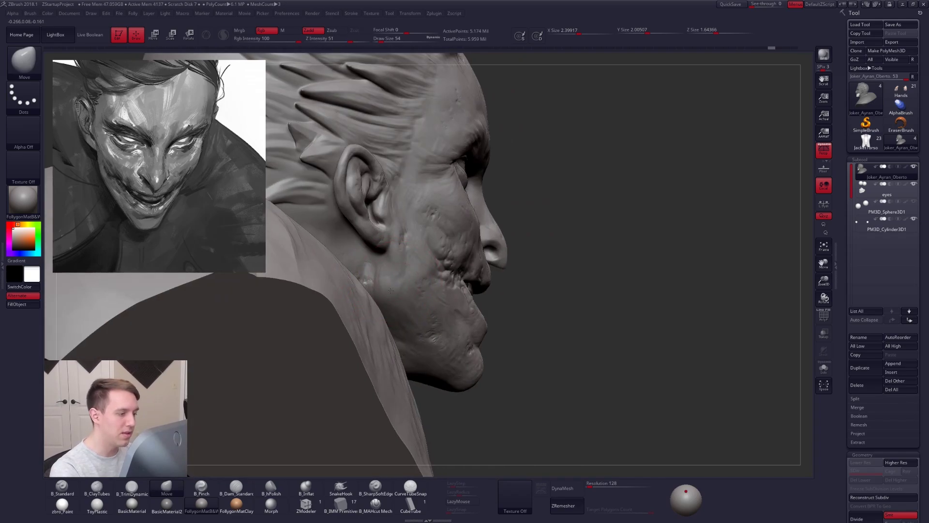
Step: Refine the jaw corner below the ear with the Pinch and Clay Tubes brushes at draw size 54
key(b)
key(p)
key(i)
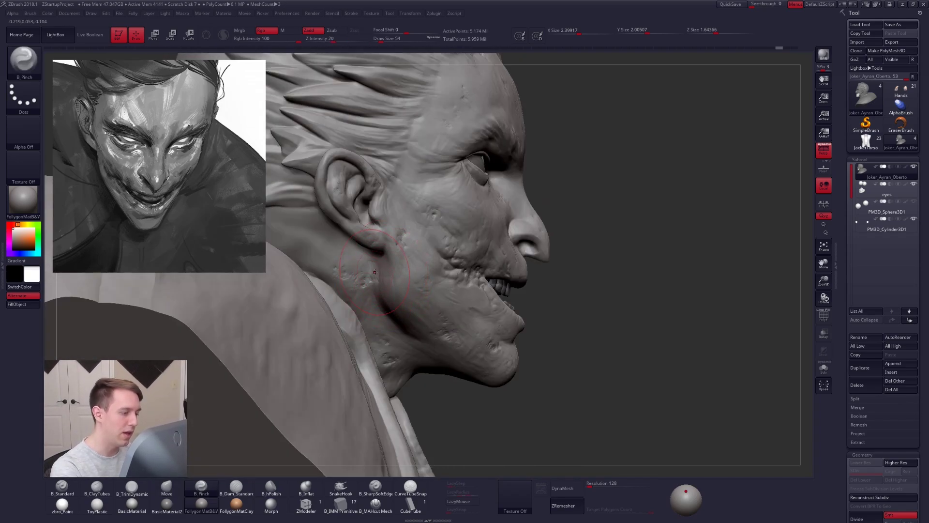
key(b)
key(c)
key(t)
key(f)
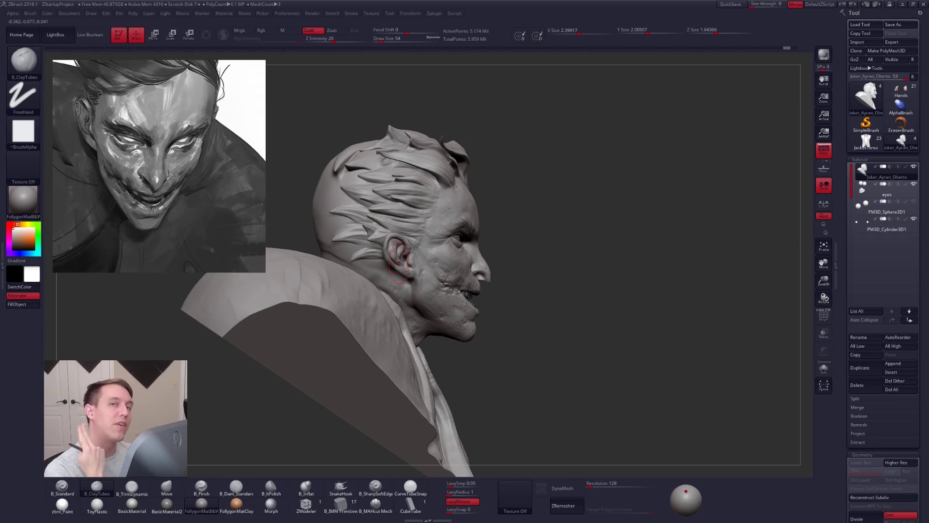
Step: Isolate the ear and jaw section of the head so that its inner surface can be reached
mouse_move(400, 263)
right_down()
mouse_move(417, 294)
mouse_move(435, 286)
right_up()
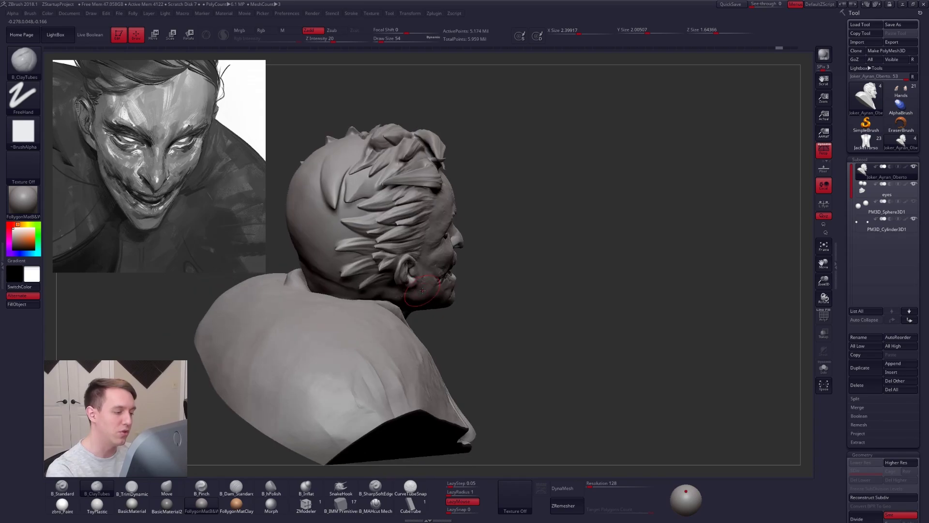
mouse_move(475, 271)
ctrl+shift+mouse_down()
mouse_move(385, 297)
mouse_move(497, 321)
ctrl+shift+mouse_up()
ctrl+shift+drag(440, 283, 438, 286)
mouse_move(438, 286)
right_down()
mouse_move(445, 314)
mouse_move(431, 270)
right_up()
key(w)
click(430, 270)
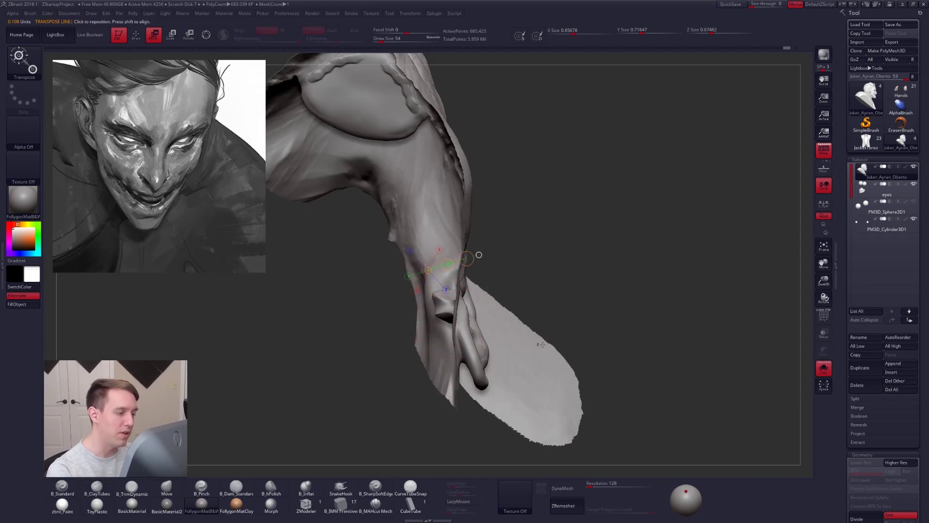
key(q)
mouse_move(549, 325)
right_down()
mouse_move(614, 361)
mouse_move(631, 360)
mouse_move(629, 375)
mouse_move(597, 380)
right_up()
mouse_move(604, 372)
alt+mouse_down()
mouse_move(555, 401)
mouse_move(551, 380)
alt+mouse_up()
Step: Reshape the isolated section around the ear and jaw with the Move and Pinch brushes, and show the whole bust
key(5)
drag(447, 273, 493, 265)
drag(629, 310, 547, 285)
mouse_move(543, 242)
mouse_down()
mouse_move(516, 289)
mouse_move(509, 291)
mouse_move(495, 258)
mouse_move(513, 260)
mouse_move(513, 296)
mouse_move(207, 292)
mouse_up()
key(4)
key(b)
key(p)
key(i)
right_drag(497, 318, 516, 300)
drag(493, 301, 458, 377)
mouse_move(457, 377)
right_down()
mouse_move(417, 459)
mouse_move(425, 417)
right_up()
ctrl+shift+click(610, 316)
mouse_move(611, 316)
right_down()
mouse_move(699, 318)
mouse_move(702, 329)
mouse_move(631, 347)
right_up()
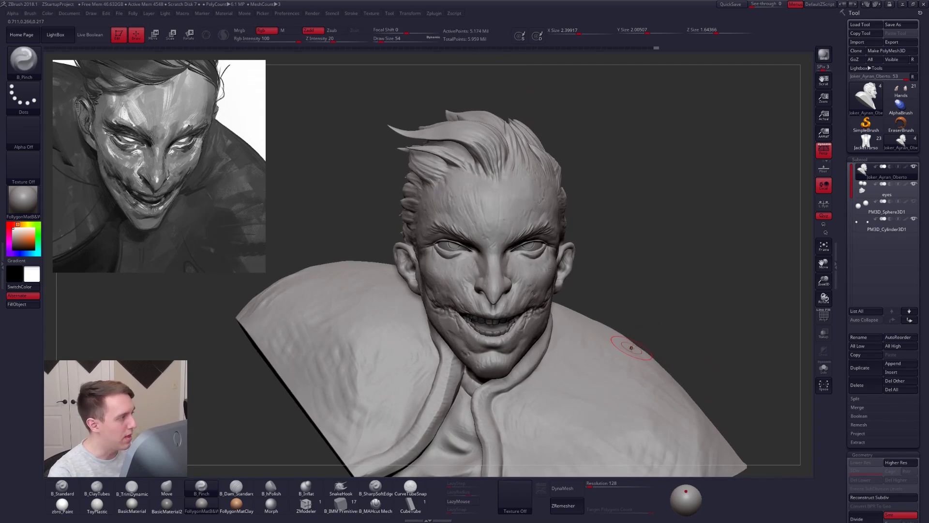
Step: Draw a transpose line from the ear up the side of the head to check the ear's placement
key(r)
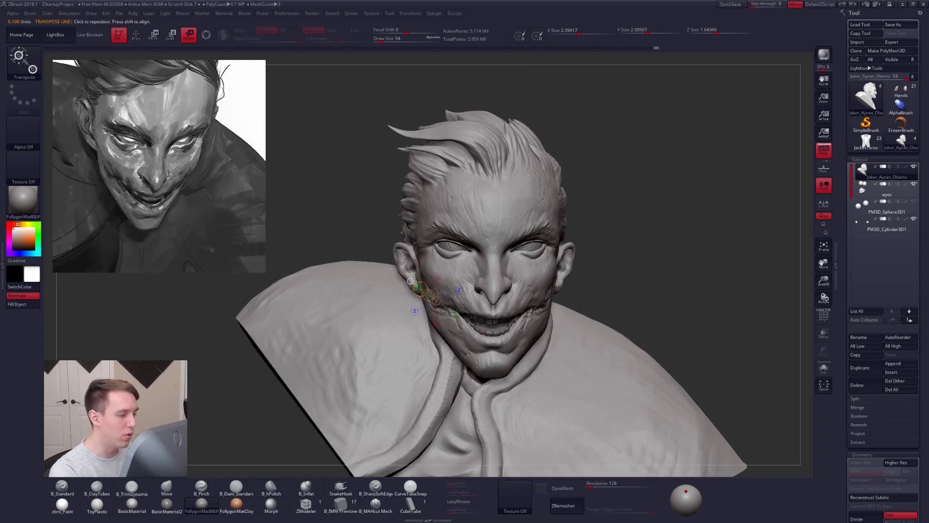
mouse_move(408, 273)
mouse_down()
mouse_move(359, 191)
mouse_move(396, 172)
mouse_up()
mouse_move(558, 309)
right_down()
mouse_move(542, 344)
mouse_move(567, 337)
right_up()
key(q)
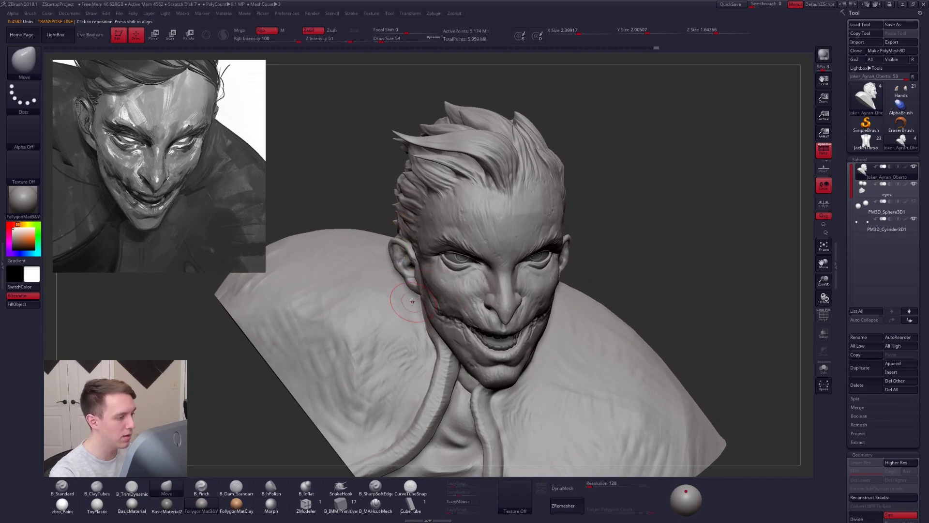
Step: Build up the earlobe and its attachment to the jaw with Clay Tubes at draw size 21, undoing the first stroke
mouse_move(409, 270)
ctrl+right_down()
mouse_move(405, 284)
mouse_move(466, 288)
mouse_move(390, 292)
ctrl+right_up()
key(space)
drag(401, 258, 394, 259)
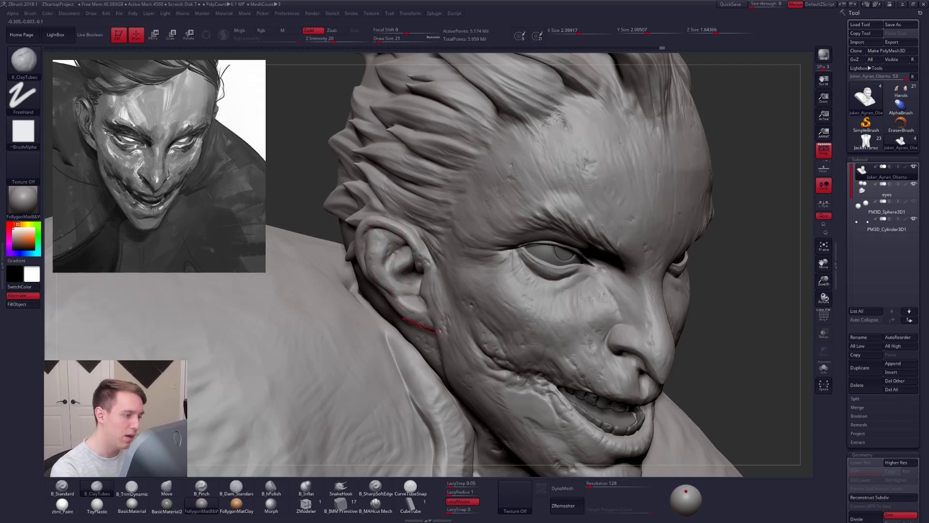
key(ctrl+z)
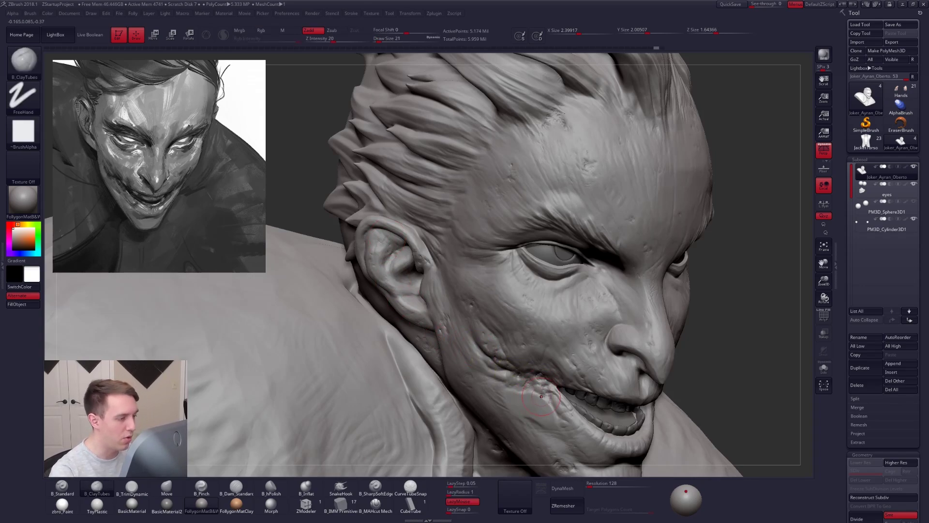
right_drag(408, 265, 453, 248)
right_drag(417, 317, 414, 274)
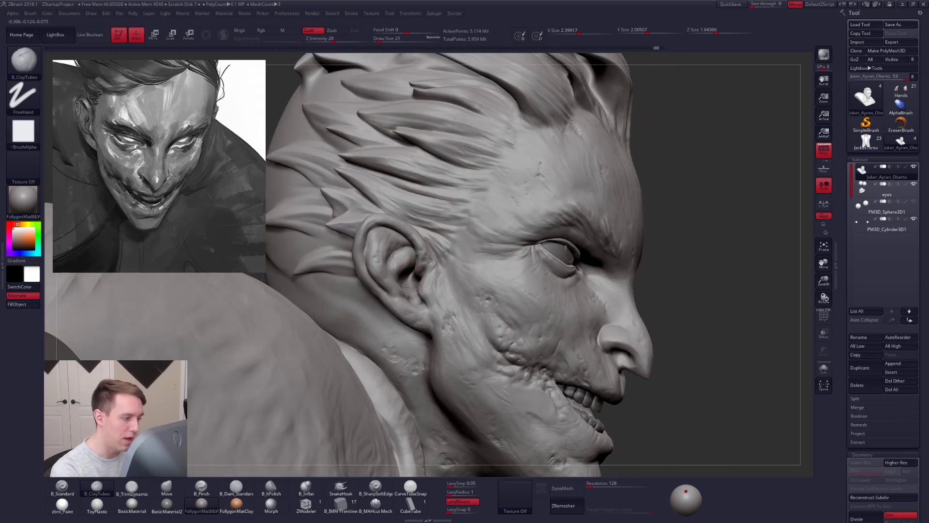
right_drag(408, 282, 404, 292)
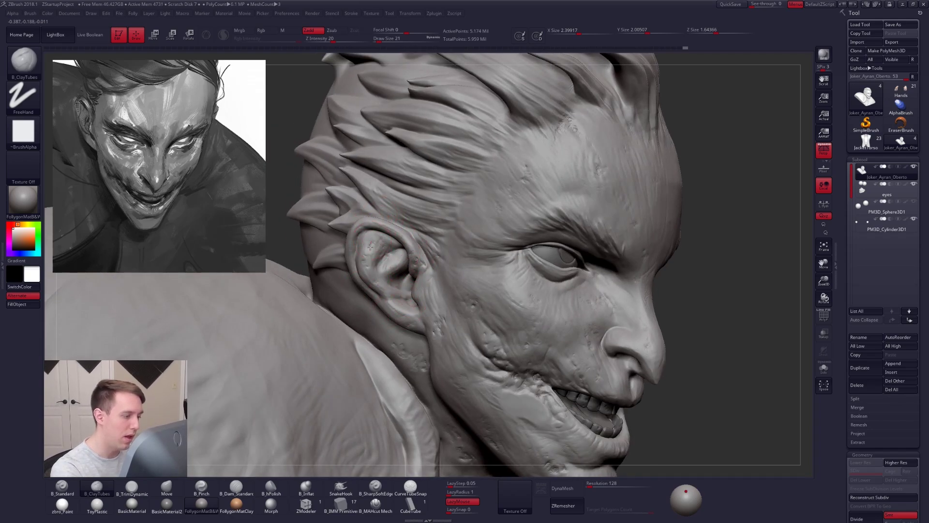
drag(418, 313, 400, 305)
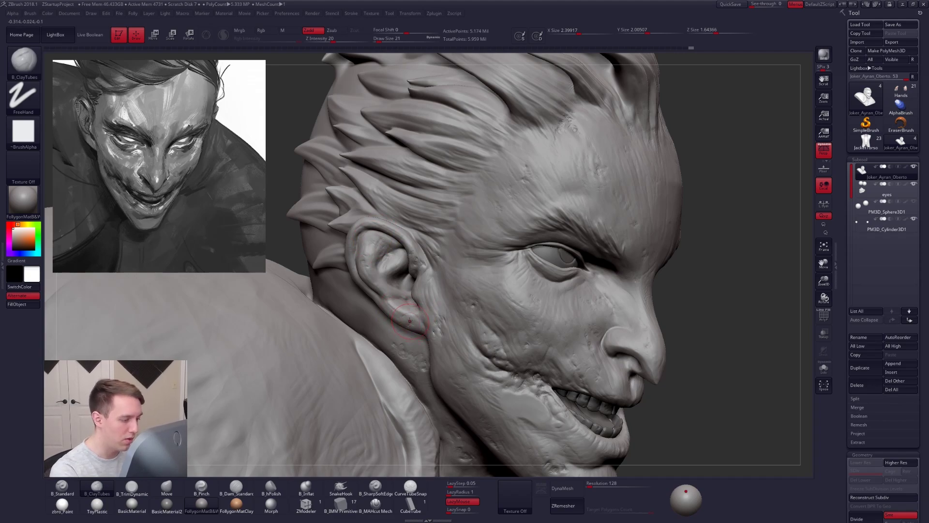
Step: Pull the earlobe into shape with the Move brush at draw size 21
key(b)
key(m)
key(v)
drag(412, 328, 402, 324)
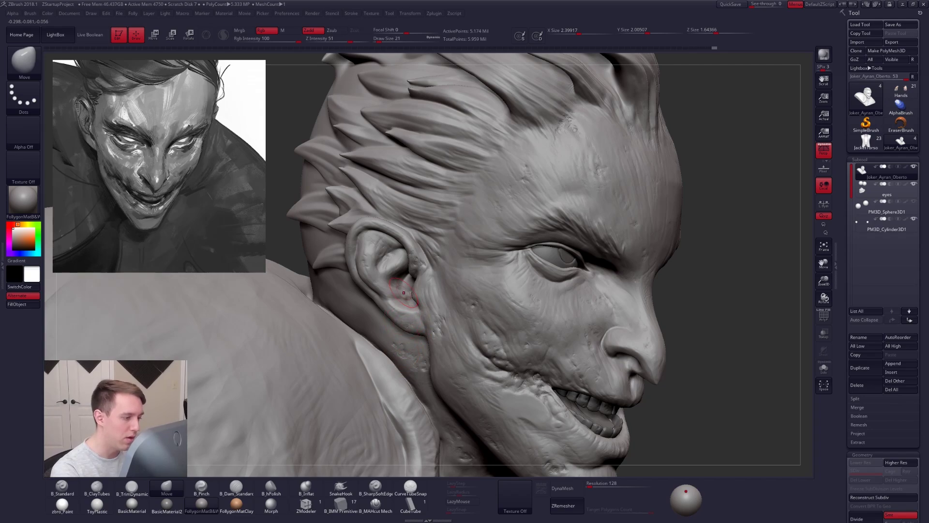
Step: Refine the inner ear and lobe with the Clay Tubes and Move brushes at draw size 21, and check the whole bust
right_drag(412, 293, 438, 289)
key(b)
key(c)
key(t)
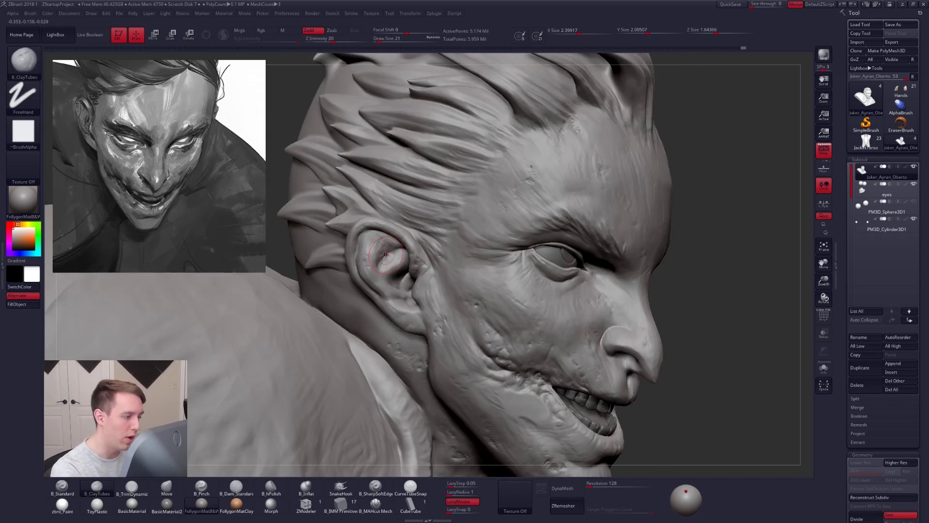
key(b)
key(m)
key(v)
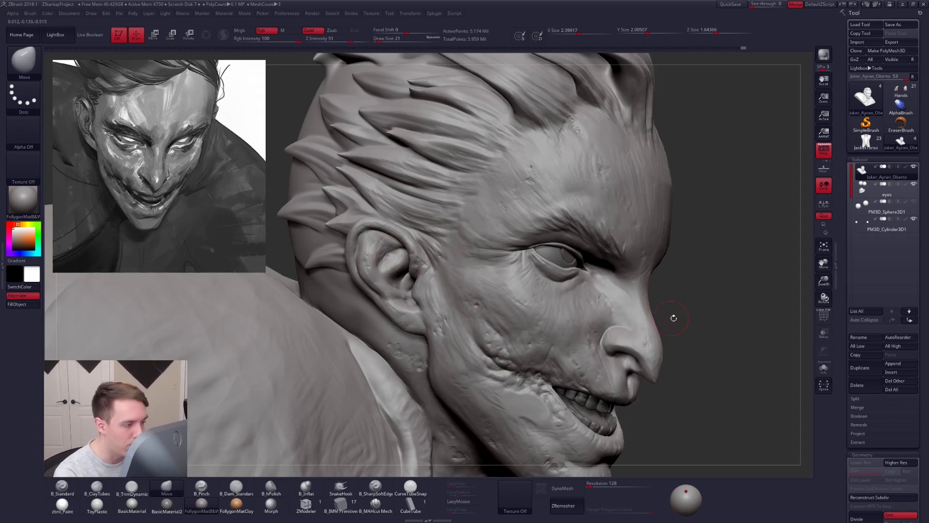
ctrl+right_drag(625, 292, 667, 343)
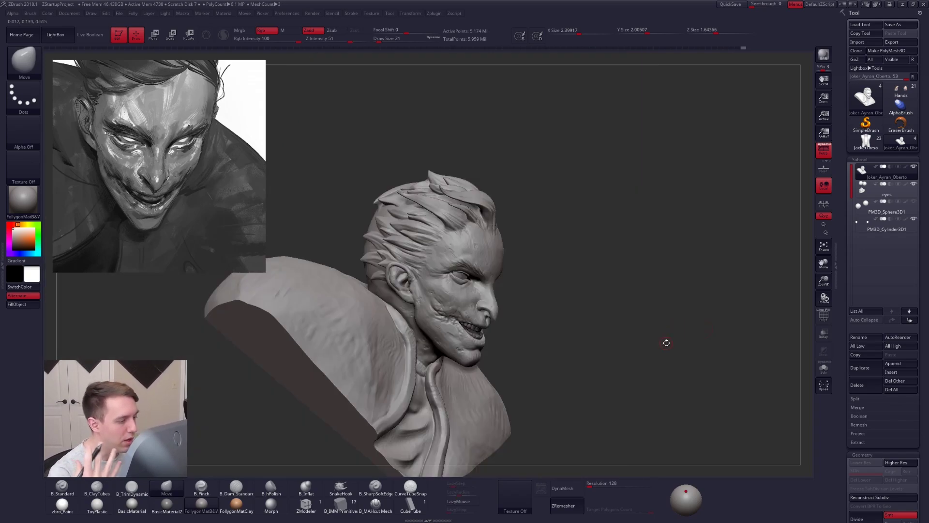
drag(575, 372, 530, 330)
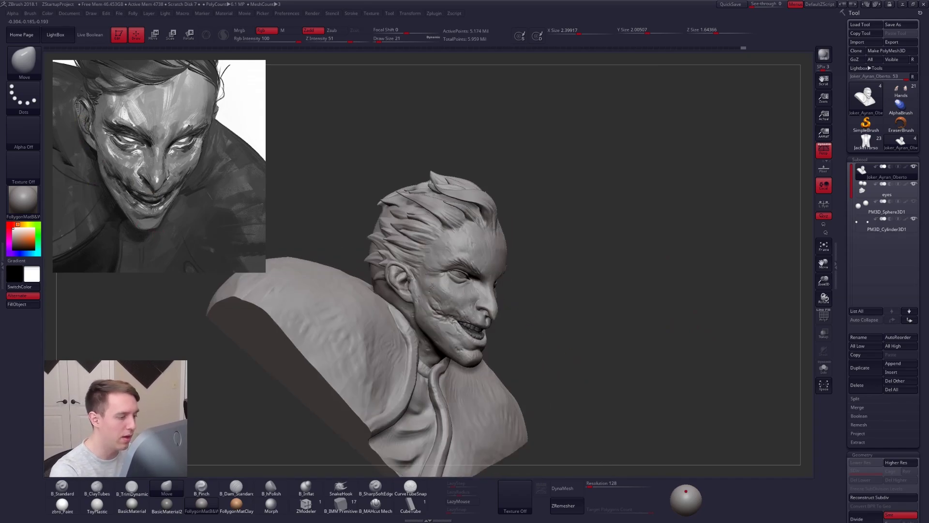
Step: Insert the stock Ear mesh on the cheek to compare it with the sculpted ear, and undo the insertion
ctrl+right_drag(457, 322, 429, 283)
key(b)
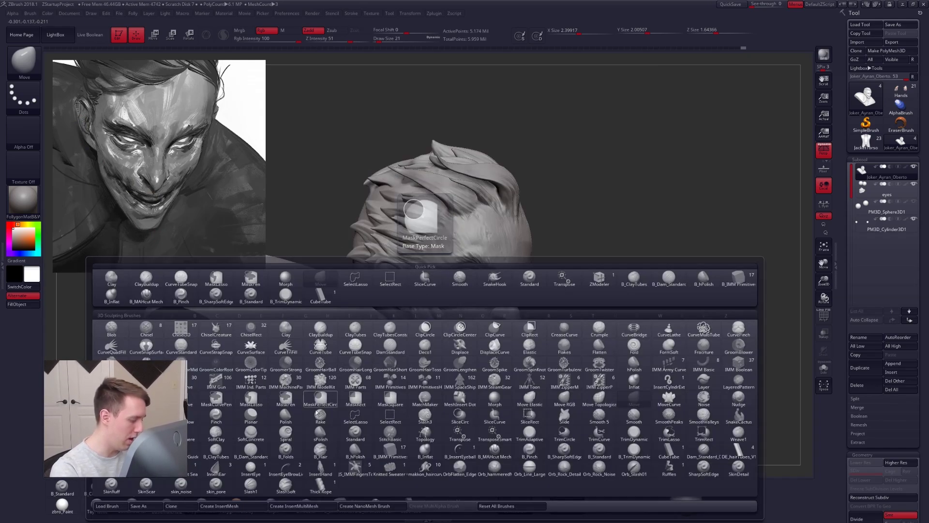
click(216, 468)
key(m)
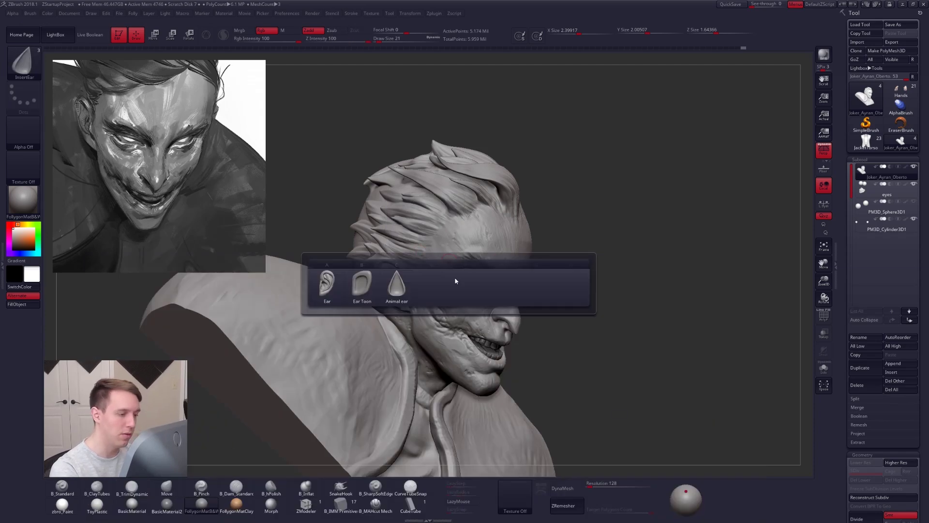
click(327, 286)
drag(569, 333, 527, 337)
right_drag(527, 337, 398, 303)
mouse_move(399, 303)
mouse_down()
mouse_move(408, 348)
mouse_move(406, 338)
mouse_up()
right_drag(414, 319, 450, 310)
ctrl+drag(619, 265, 639, 281)
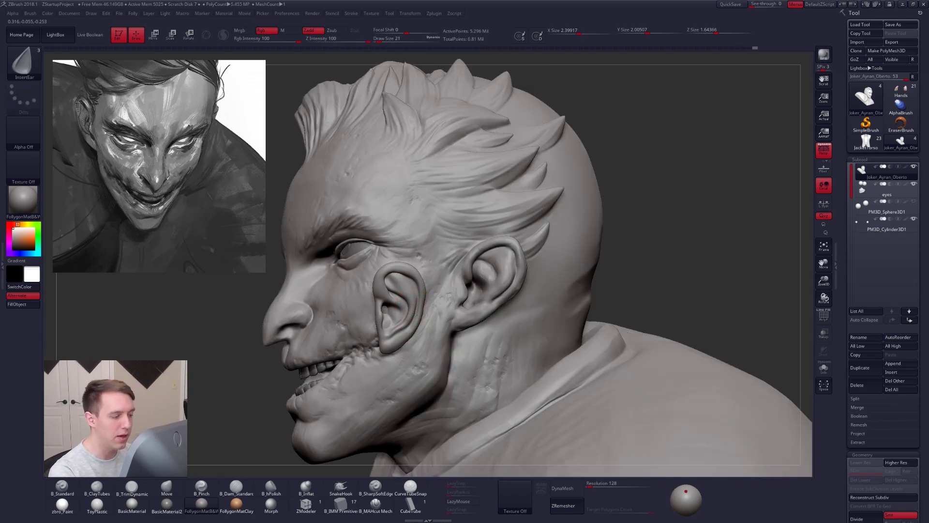
ctrl+right_drag(415, 314, 401, 333)
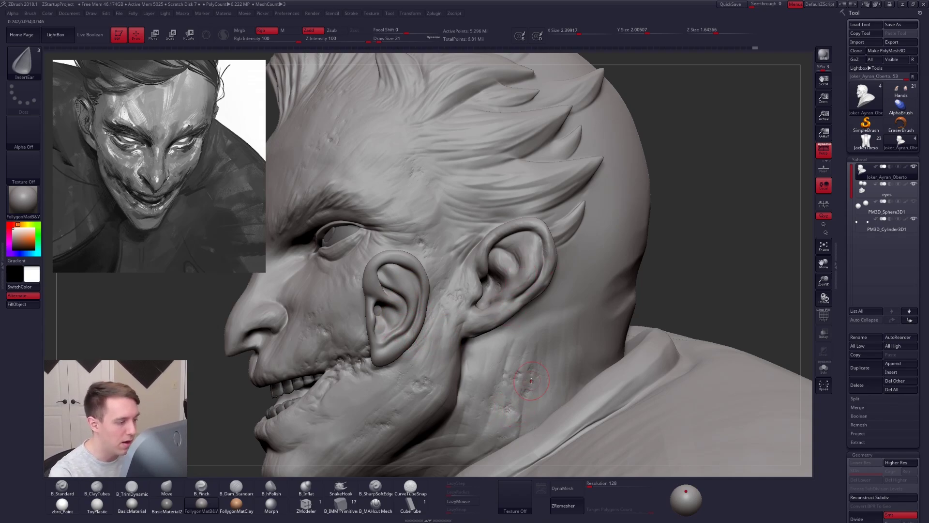
key(ctrl+z)
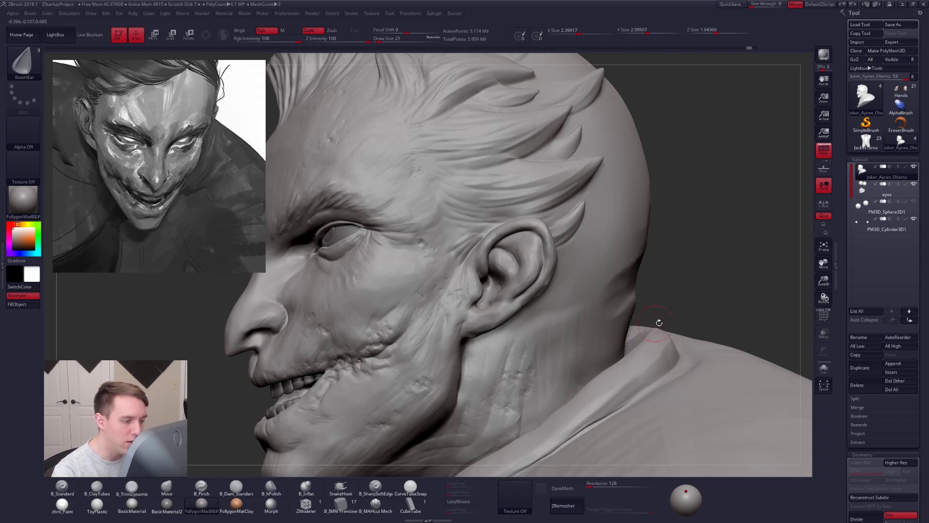
Step: Sharpen the facial forms around the nose and cheeks with the Pinch brush at draw sizes 38 and 43
mouse_move(623, 303)
alt+right_down()
mouse_move(569, 287)
mouse_move(588, 304)
mouse_move(521, 199)
mouse_move(517, 227)
alt+right_up()
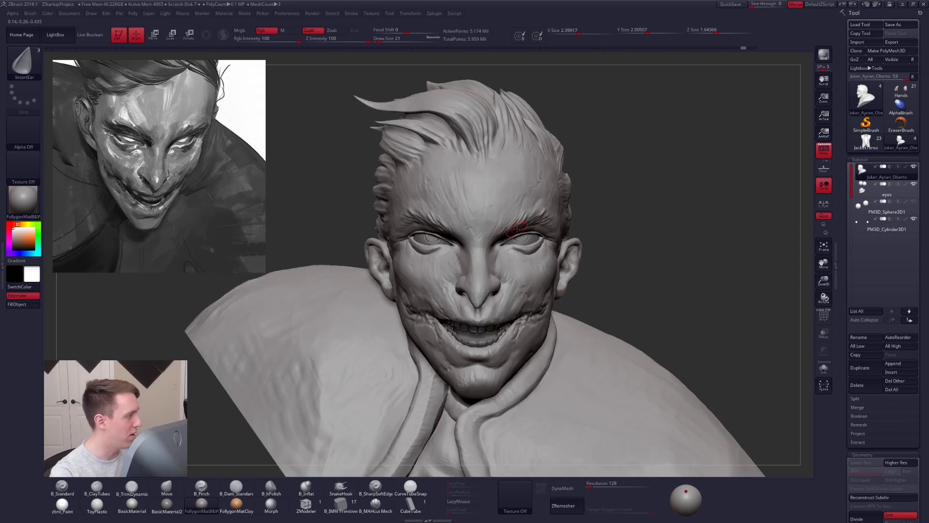
key(b)
key(p)
key(i)
key(space)
drag(479, 244, 491, 241)
right_drag(480, 248, 481, 272)
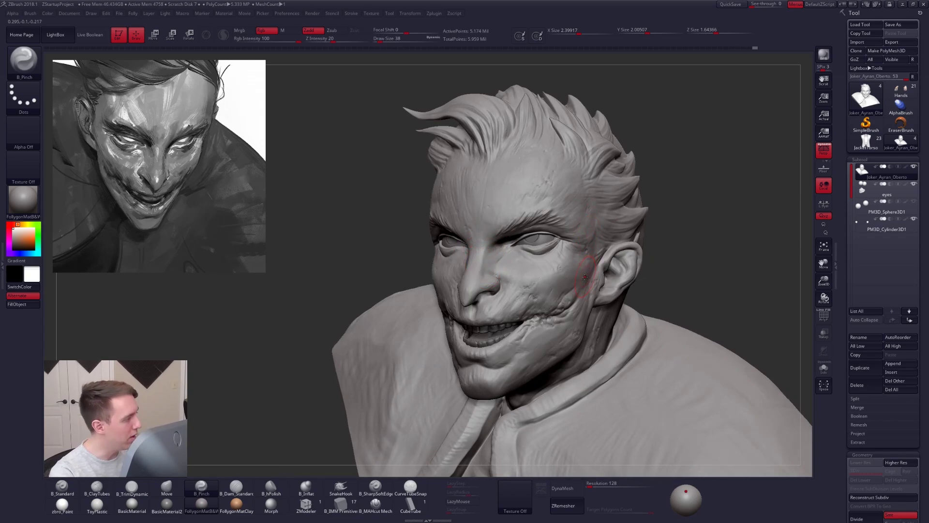
key(space)
drag(560, 285, 527, 280)
key(space)
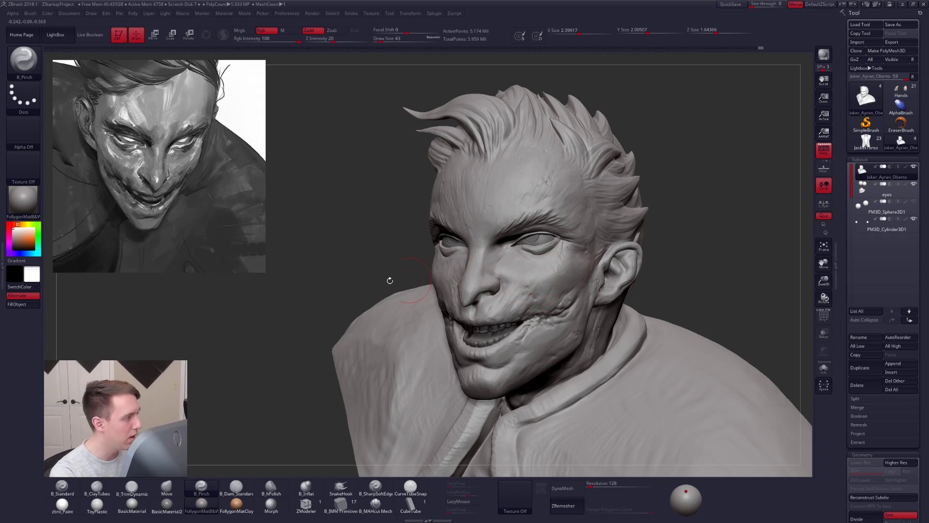
drag(208, 221, 622, 297)
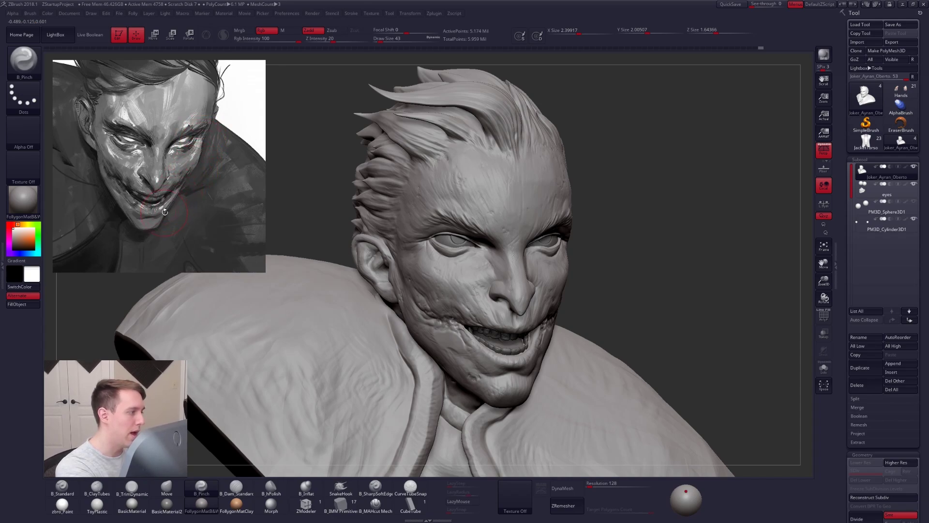
Step: Reshape the cheek and the side of the mouth with the Move brush at draw sizes 121 and 98
key(space)
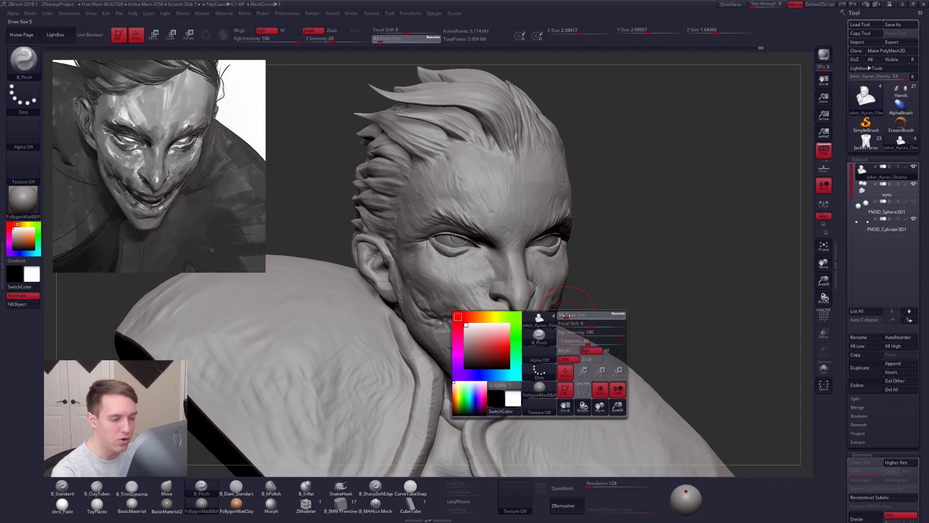
key(b)
key(m)
key(v)
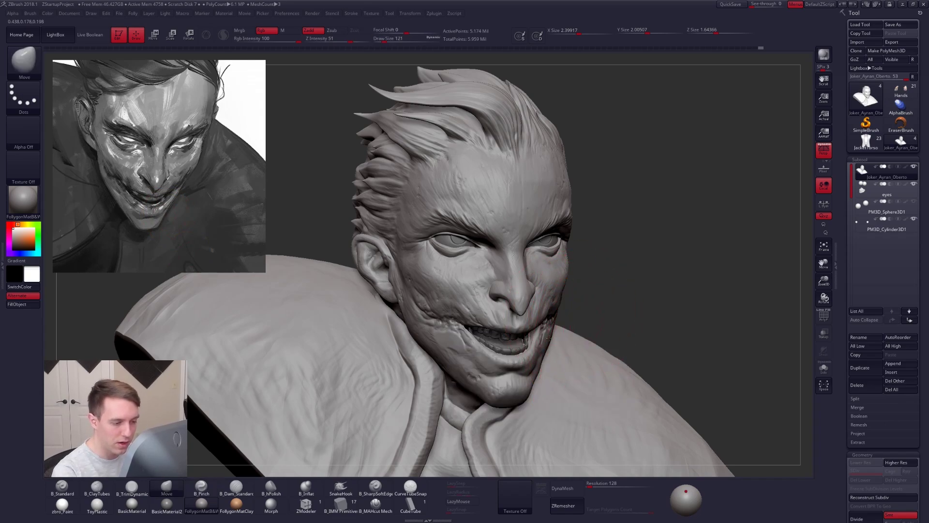
mouse_move(549, 338)
right_down()
mouse_move(526, 338)
mouse_move(543, 315)
right_up()
key(space)
drag(544, 315, 545, 314)
right_drag(543, 306, 533, 303)
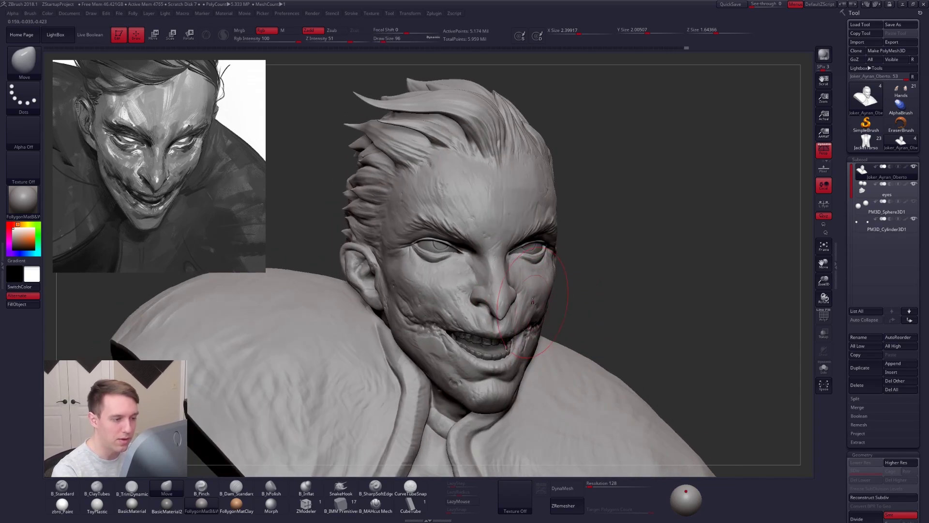
Step: Adjust the cheek and temple contour with the Move brush at draw size 49
mouse_move(547, 267)
right_down()
mouse_move(545, 249)
mouse_move(518, 290)
right_up()
key(space)
mouse_move(551, 256)
mouse_down()
mouse_move(487, 251)
mouse_move(505, 246)
mouse_up()
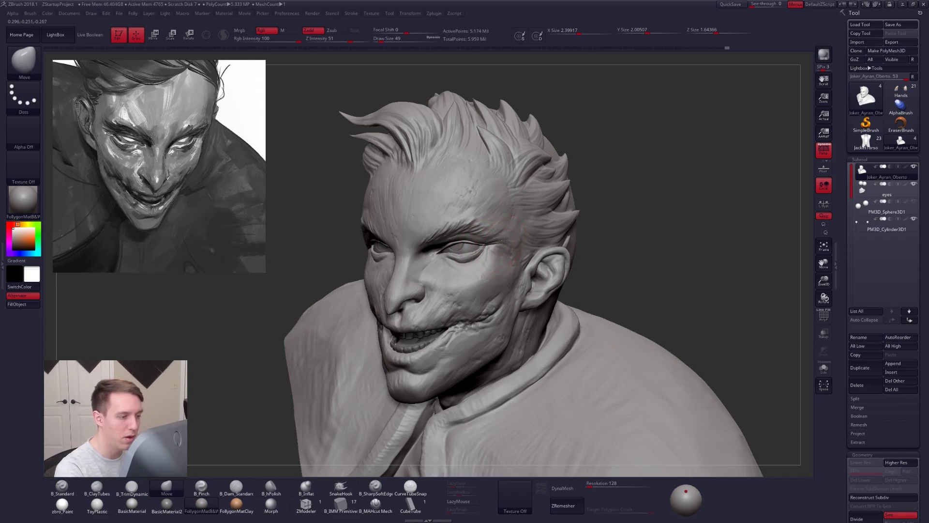
right_drag(499, 260, 233, 163)
mouse_move(476, 261)
right_down()
mouse_move(533, 293)
mouse_move(499, 286)
mouse_move(505, 239)
right_up()
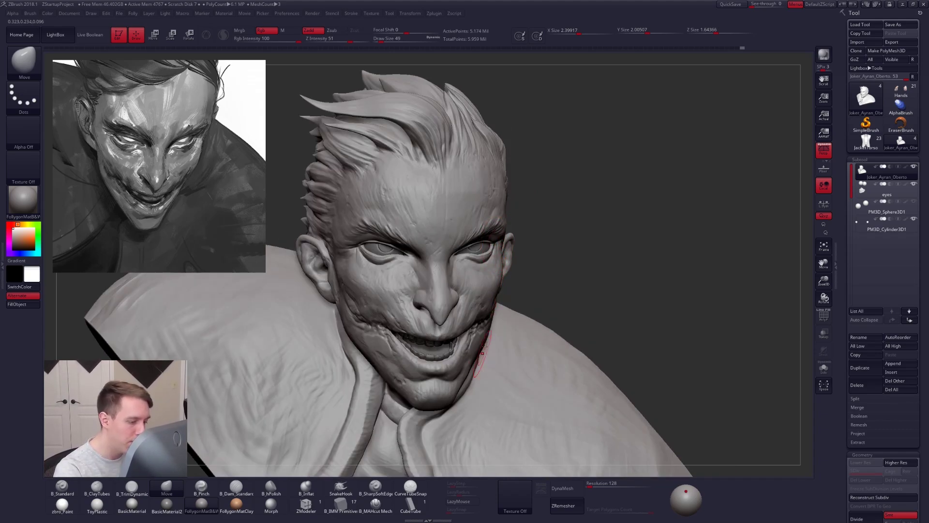
Step: Draw a transpose line outward from the cheek to examine its contour, and return to sculpting with the Move brush
key(w)
drag(498, 289, 618, 330)
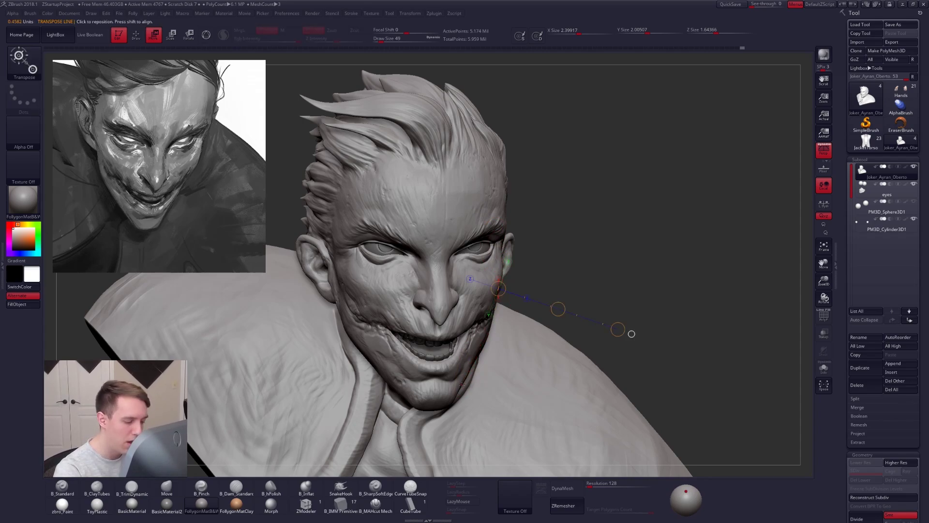
key(q)
right_drag(475, 354, 499, 279)
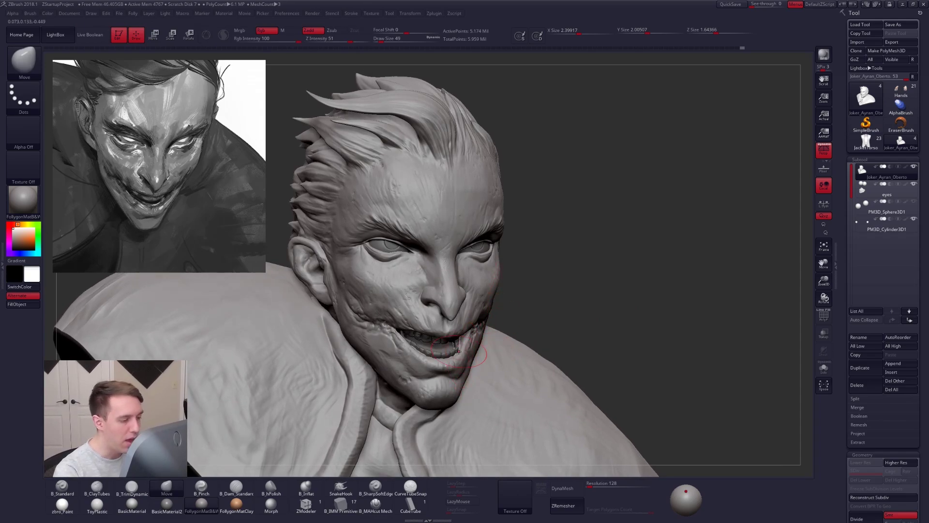
right_drag(457, 338, 168, 209)
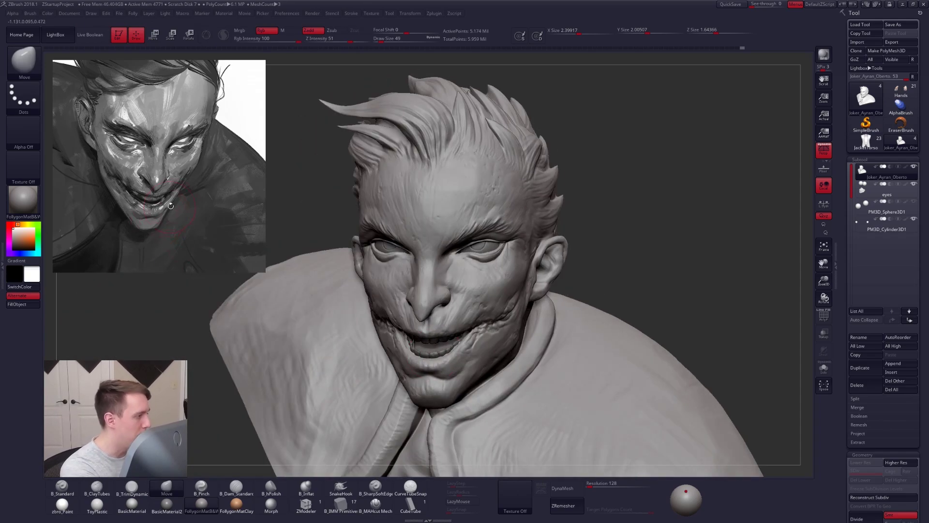
Step: Reshape the cheek around the mouth scar with the Move brush at draw size 74
right_drag(491, 336, 524, 384)
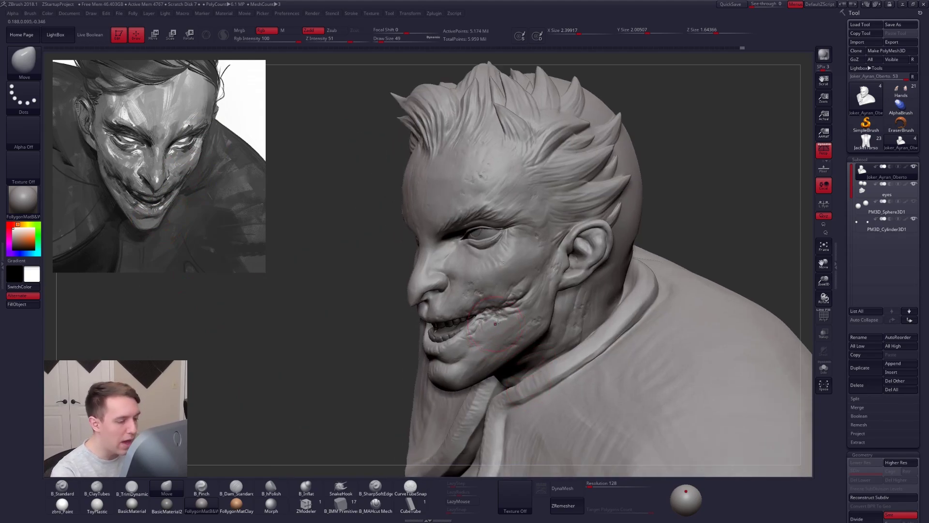
key(b)
key(c)
key(t)
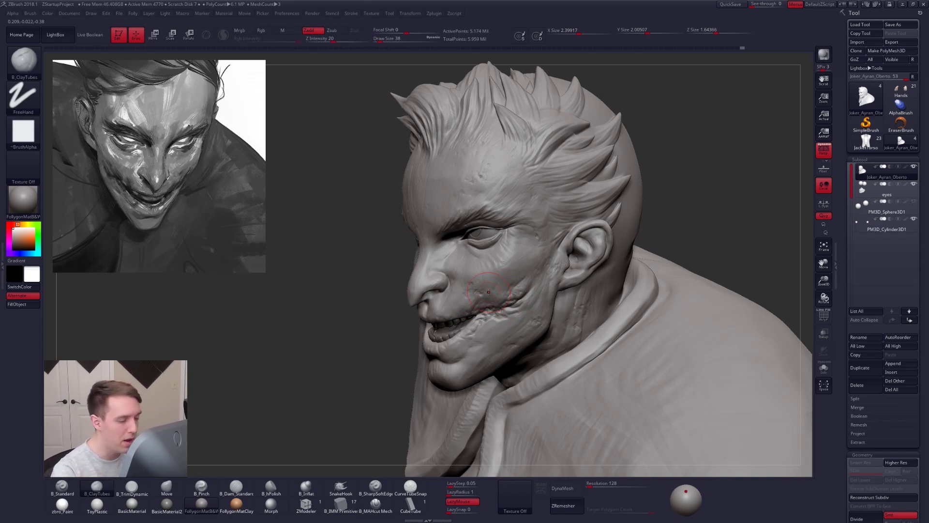
key(b)
key(m)
key(v)
key(space)
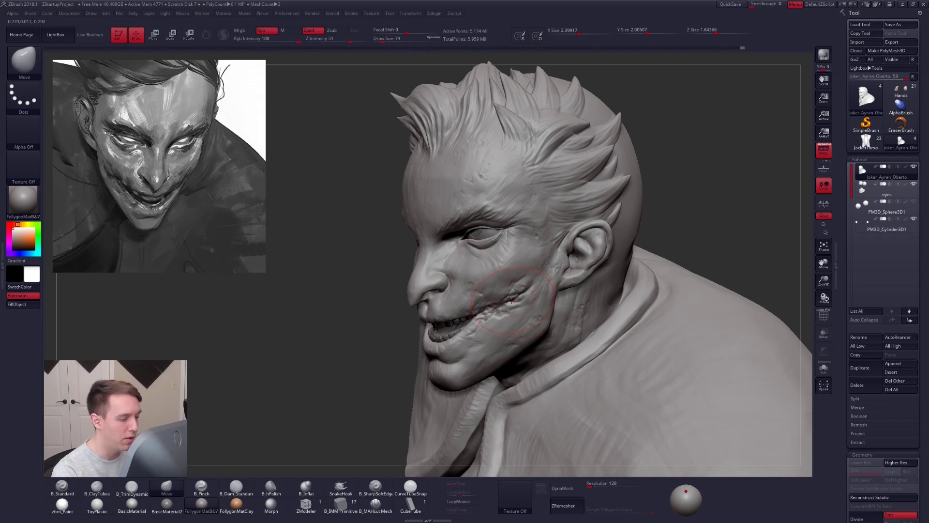
drag(339, 290, 426, 300)
key(space)
Step: Adjust the mouth corner and scarred cheek in profile with the Move brush at draw size 81
key(space)
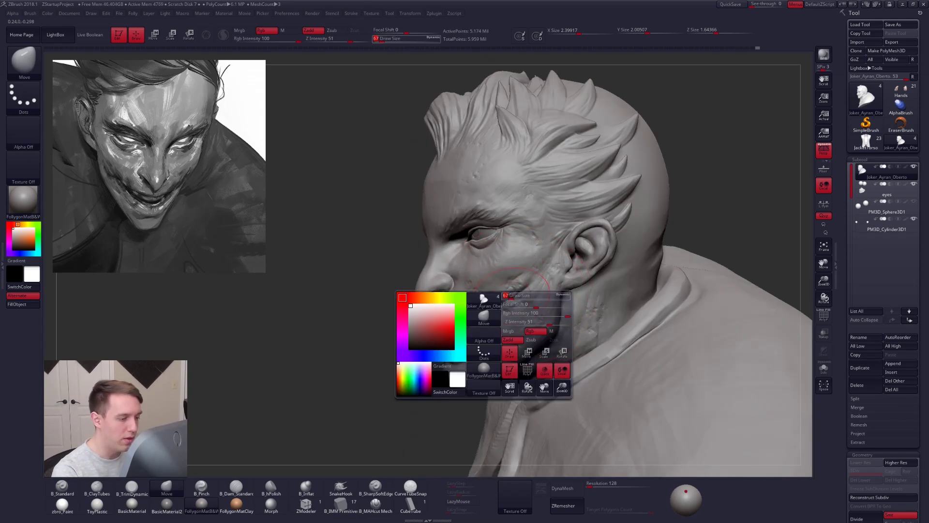
key(ctrl)
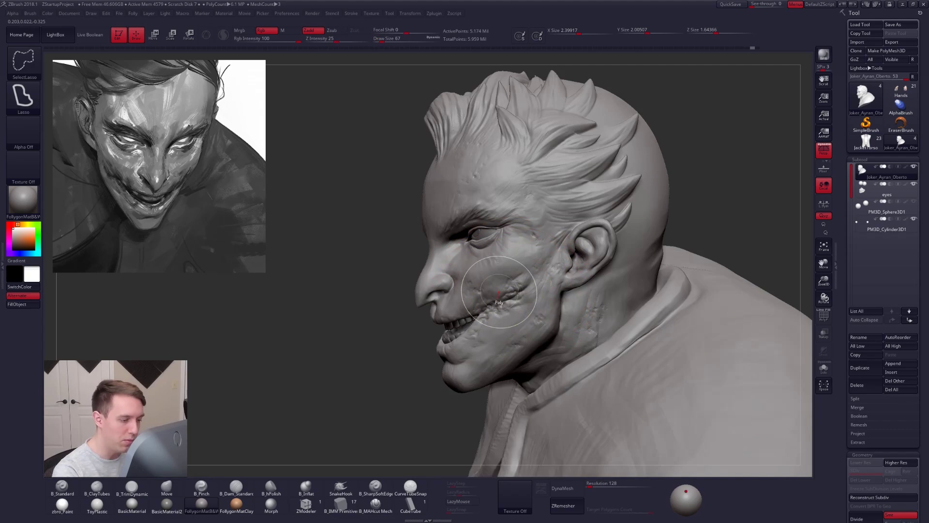
key(s)
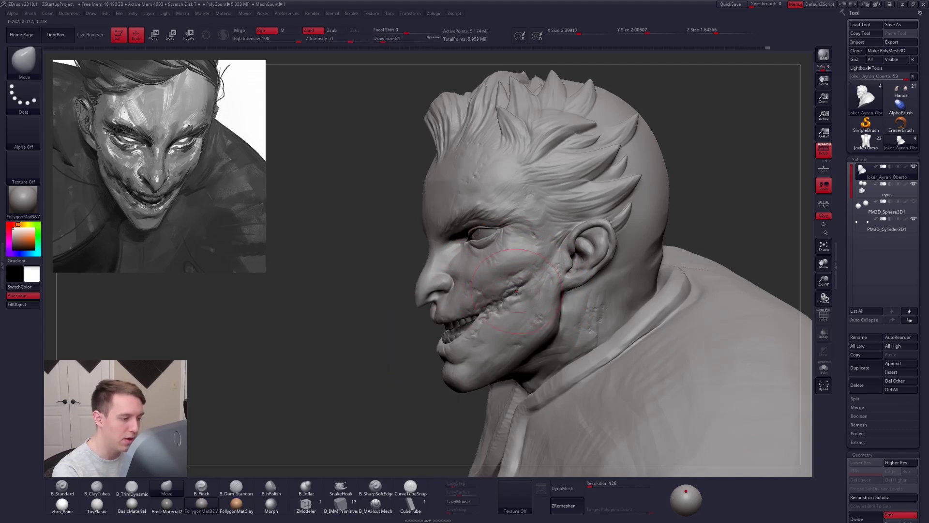
drag(477, 315, 489, 307)
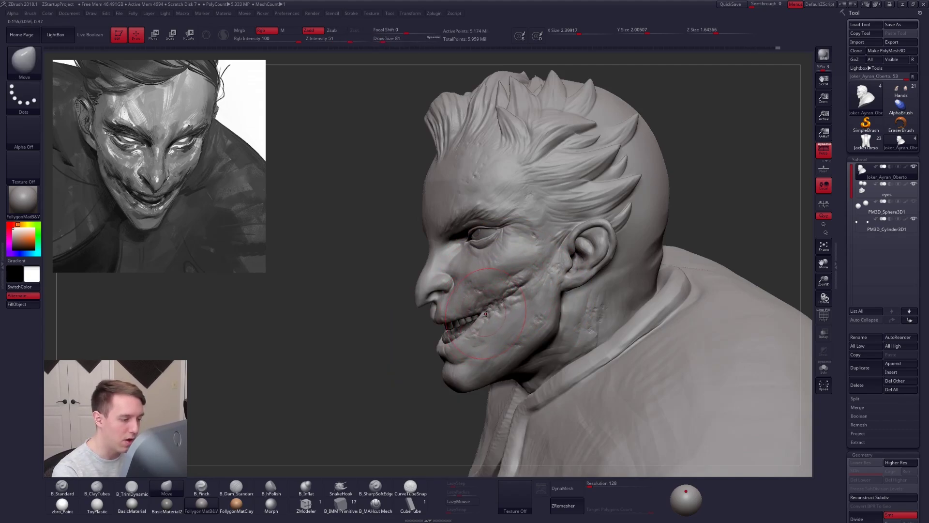
Step: Mark the curve from the mouth corner past the cheekbone to the temple with lasso masks, and undo them
mouse_move(503, 286)
ctrl+mouse_down()
mouse_move(535, 187)
mouse_move(521, 271)
ctrl+mouse_up()
key(ctrl+z)
ctrl+drag(484, 304, 548, 215)
ctrl+drag(539, 224, 491, 303)
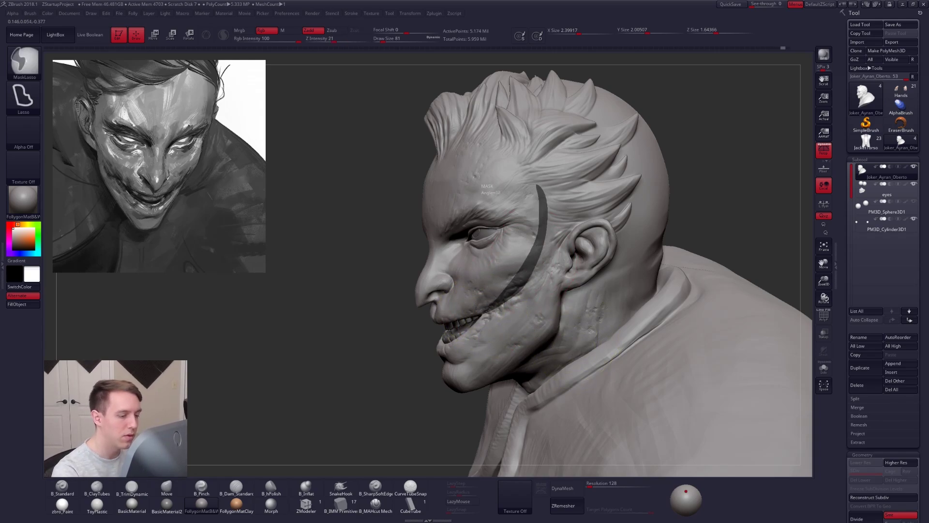
key(ctrl+z)
Step: Shape the cheek fold above the smile with the Move brush at draw sizes 67 and 43
key(5)
key(4)
key(space)
drag(526, 278, 522, 287)
drag(118, 232, 212, 238)
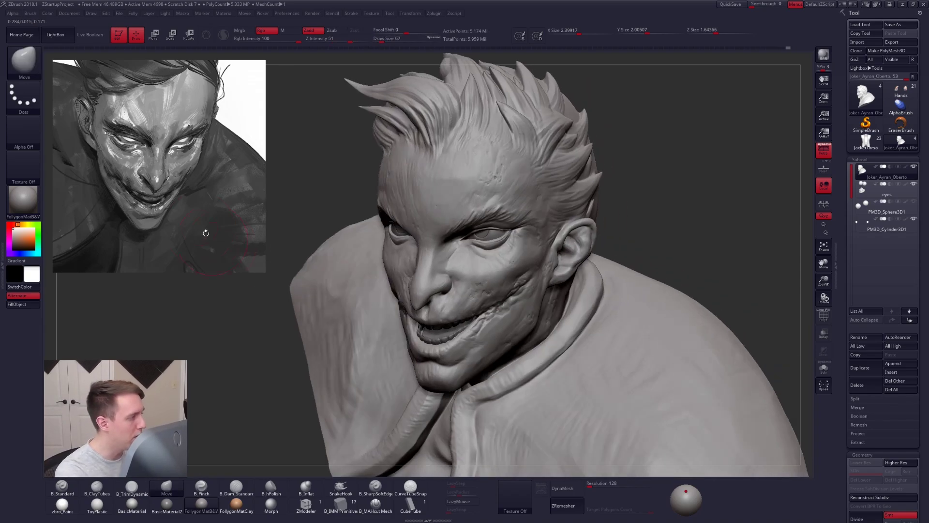
key(space)
drag(525, 310, 520, 311)
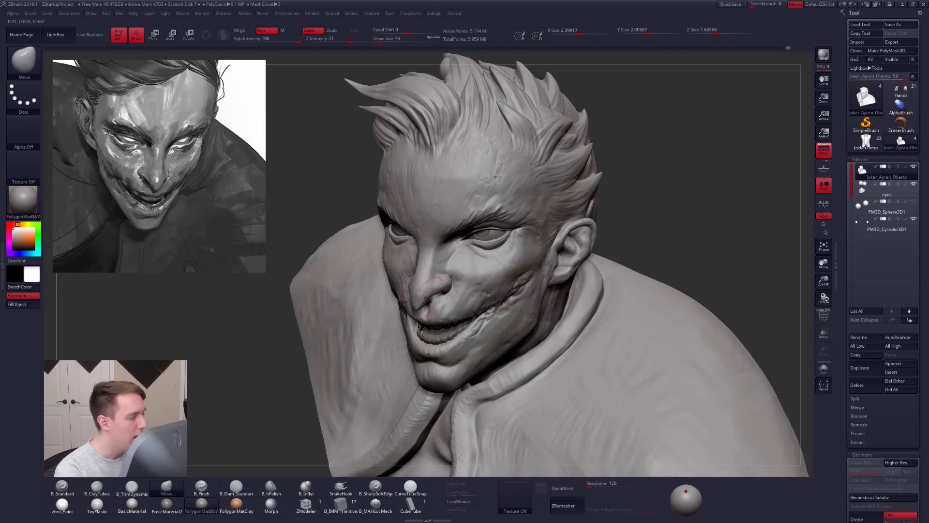
Step: Rework the cheeks beside the mouth from both sides at draw size 54, undoing the last strokes
key(2)
drag(213, 242, 181, 234)
key(space)
drag(507, 287, 511, 296)
drag(285, 310, 412, 306)
right_drag(389, 290, 420, 287)
key(space)
drag(419, 287, 419, 307)
key(ctrl+z)
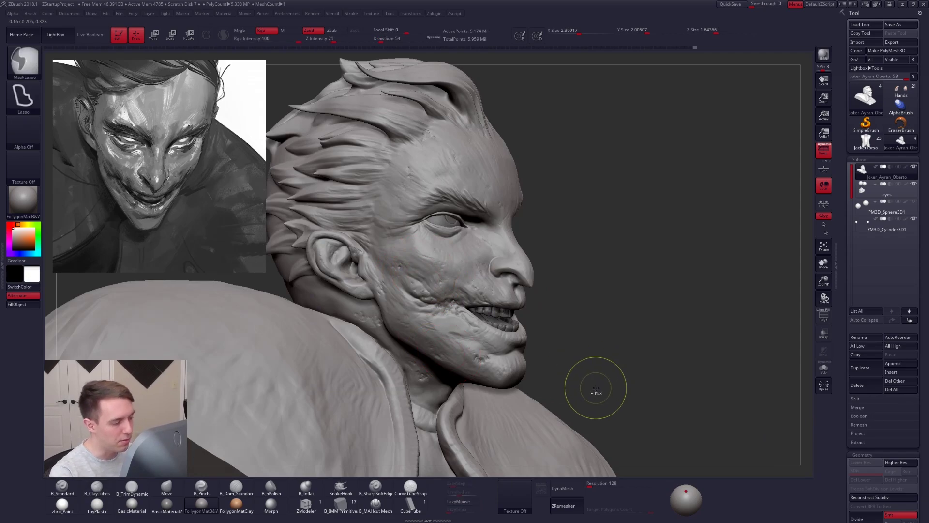
right_drag(439, 305, 458, 317)
key(ctrl+z)
Step: Flatten the scarred cheek and mouth corner with the Trim Dynamic brush at draw size 25
key(space)
drag(422, 293, 417, 293)
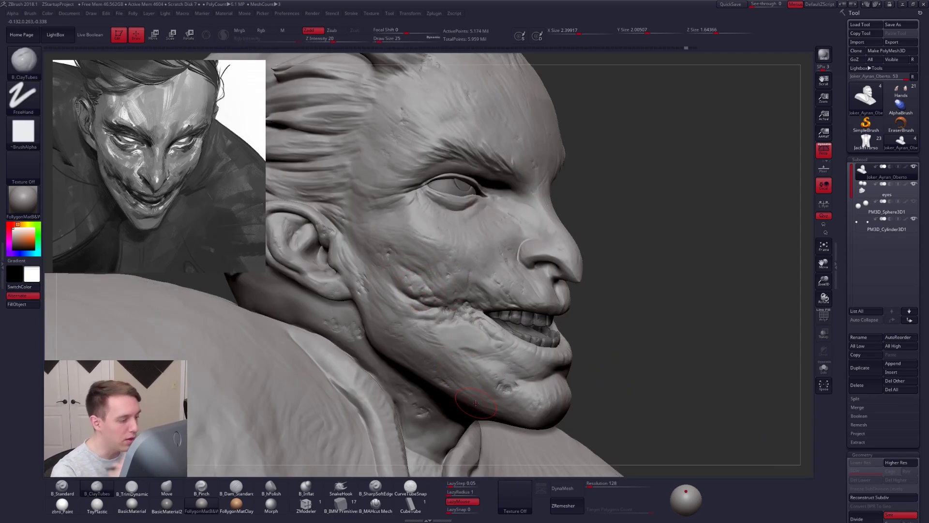
key(3)
mouse_move(391, 278)
mouse_down()
mouse_move(406, 295)
mouse_move(417, 284)
mouse_move(425, 305)
mouse_up()
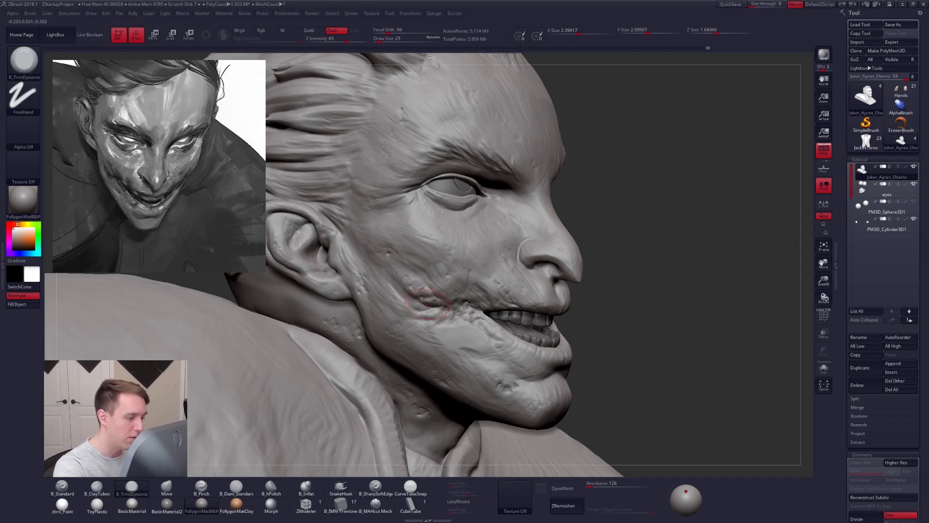
drag(489, 372, 446, 331)
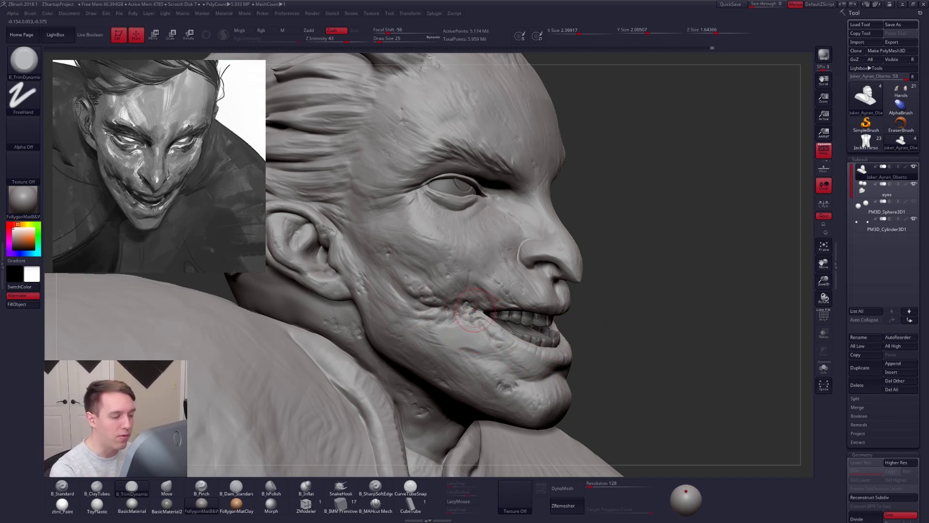
Step: Isolate the head above the mouth line and split the jaw, neck and shoulders into a separate subtool
key(b)
key(m)
key(v)
drag(480, 313, 490, 330)
mouse_move(490, 330)
ctrl+right_down()
mouse_move(509, 336)
mouse_move(498, 343)
mouse_move(484, 327)
ctrl+right_up()
key(ctrl+shift)
mouse_move(493, 330)
ctrl+shift+mouse_down()
mouse_move(327, 287)
mouse_move(550, 87)
mouse_move(668, 307)
mouse_move(532, 321)
ctrl+shift+mouse_up()
drag(572, 297, 539, 293)
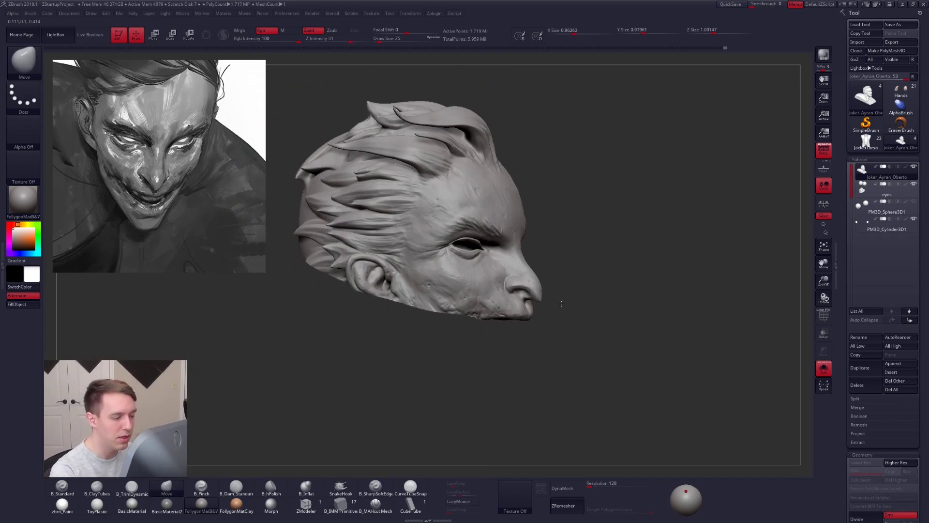
key(ctrl+shift+f)
click(571, 300)
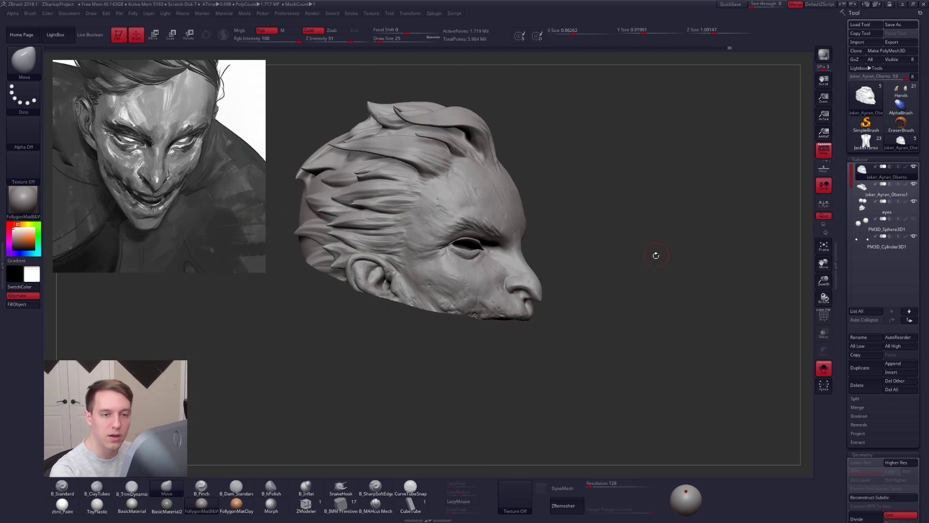
Step: Show all subtools again and work on both sides of the split at the mouth corner with the Move brush at draw size 43
key(alt+s)
key(space)
drag(473, 321, 477, 323)
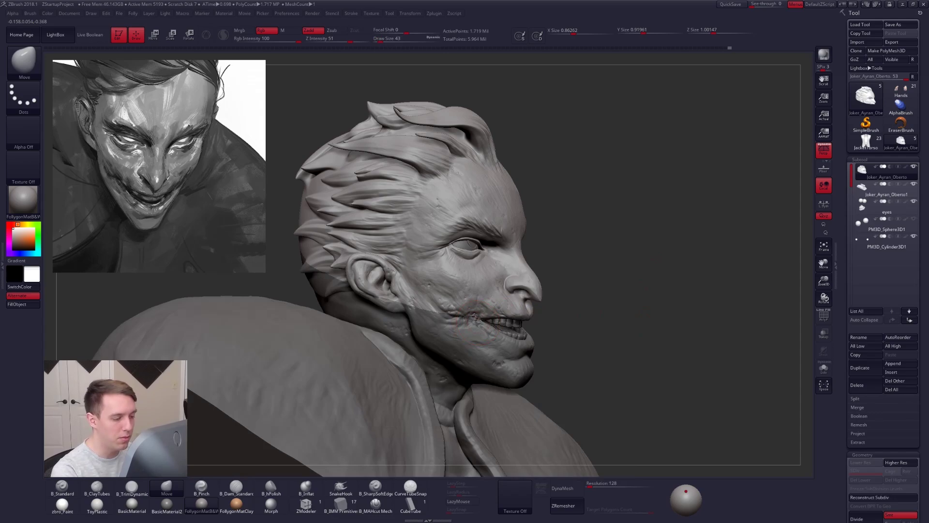
alt+click(477, 319)
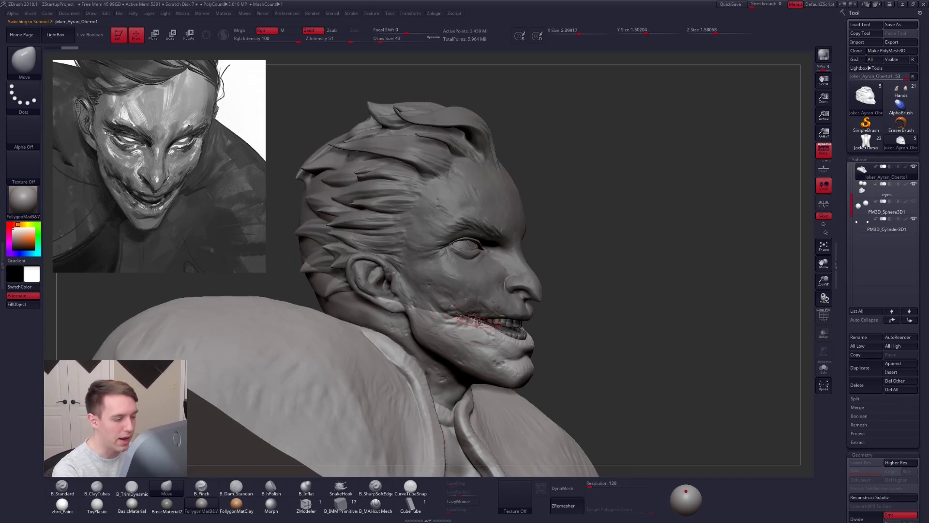
right_drag(478, 320, 483, 319)
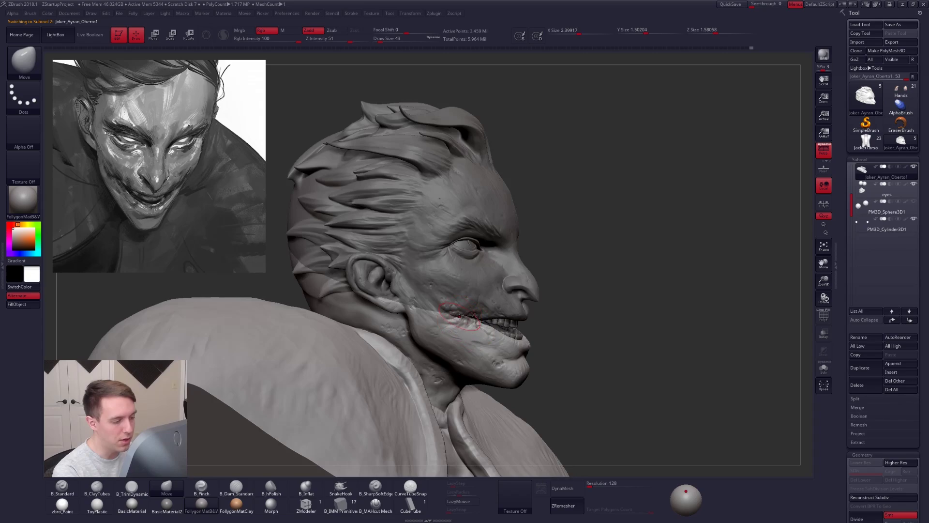
drag(463, 328, 434, 315)
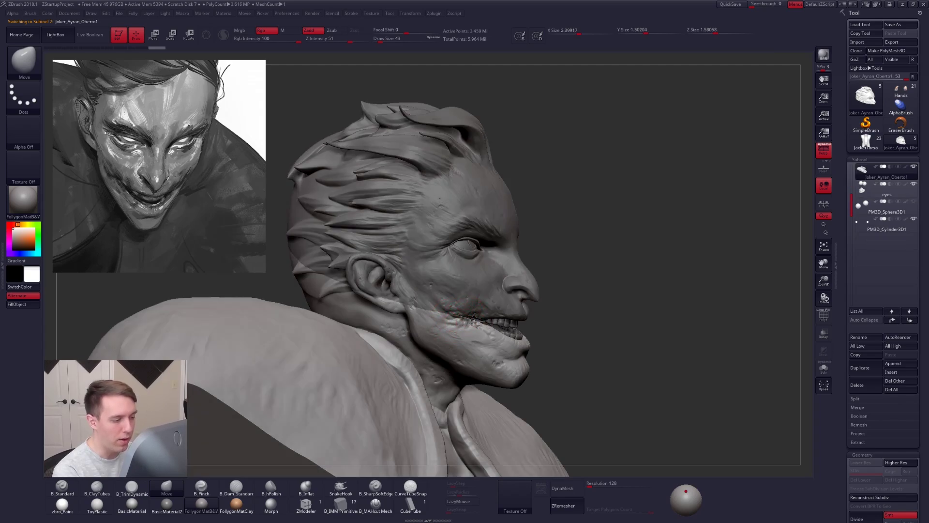
Step: Make the upper head subtool active again and smooth the cheek above the mouth scar
ctrl+right_drag(468, 318, 482, 323)
alt+click(485, 300)
shift+drag(429, 292, 448, 297)
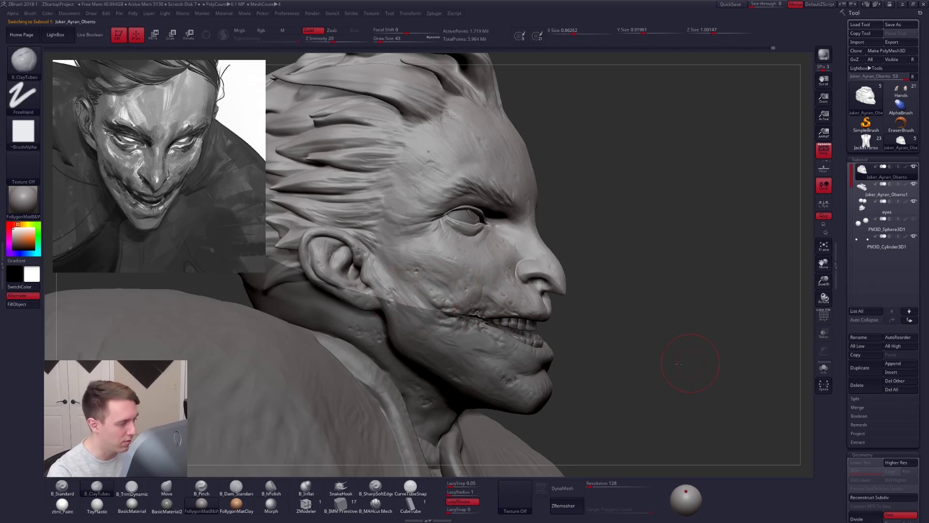
Step: Examine the bust's smile, cheeks and overall likeness from front, three-quarter and profile views against the reference, switching to the Trim Dynamic brush
key(f)
drag(657, 374, 614, 387)
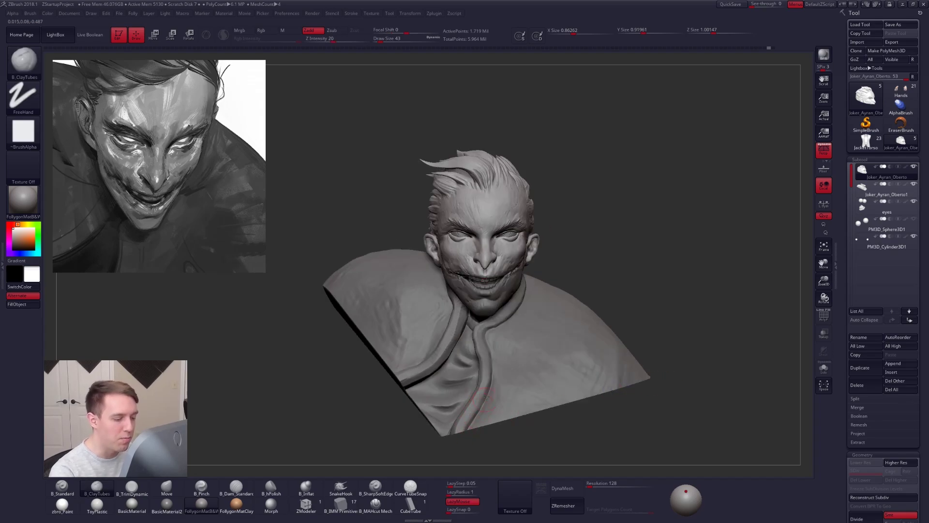
ctrl+right_drag(545, 347, 541, 382)
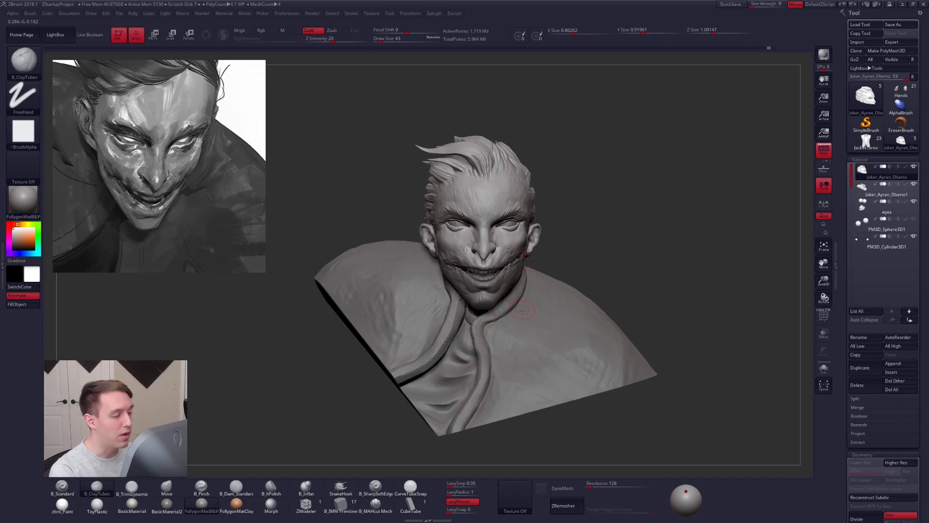
right_drag(526, 316, 513, 310)
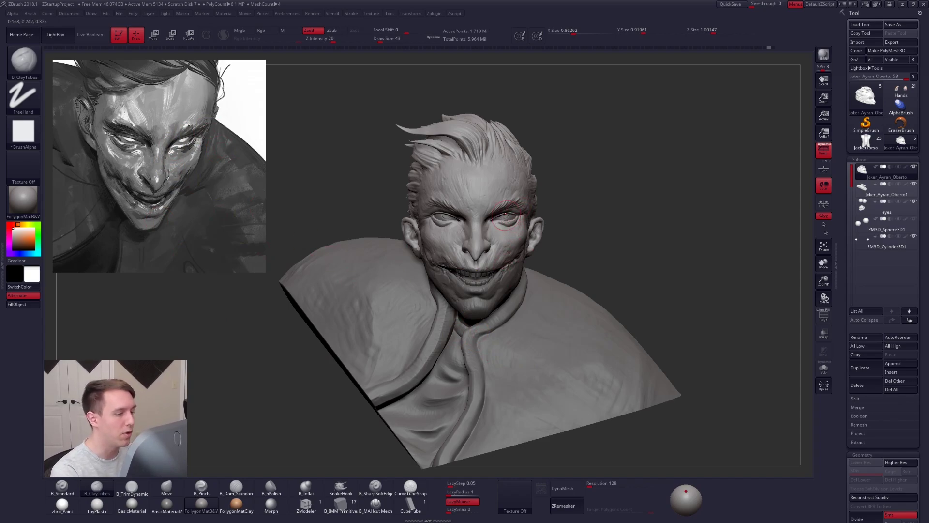
right_drag(506, 216, 426, 188)
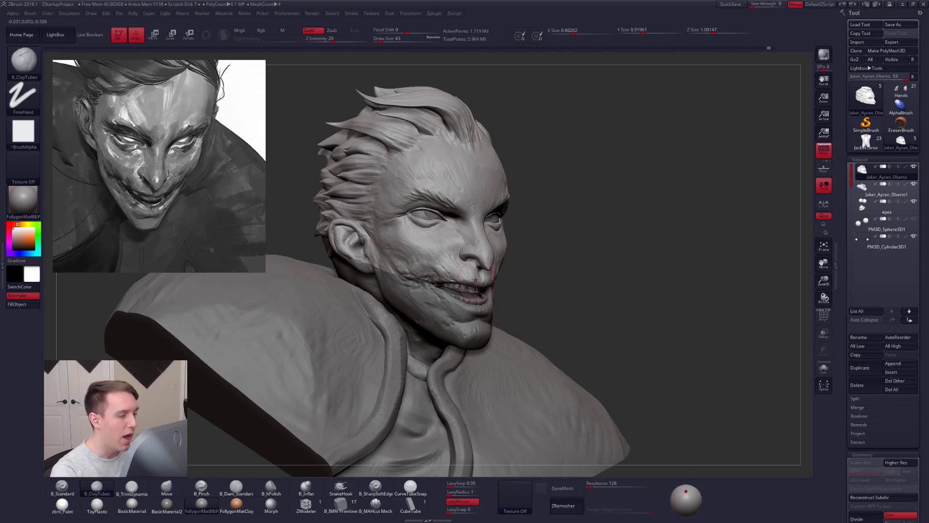
ctrl+right_drag(477, 286, 455, 249)
key(b)
key(t)
key(d)
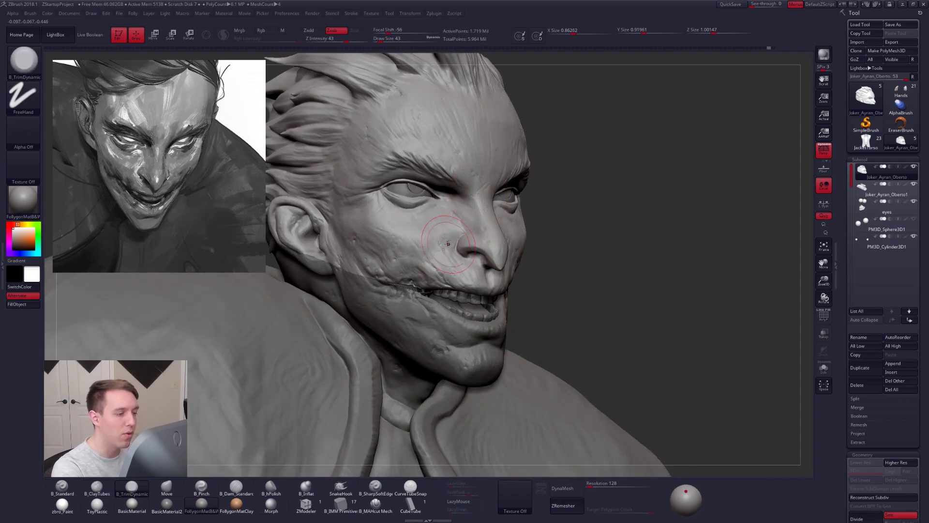
key(ctrl)
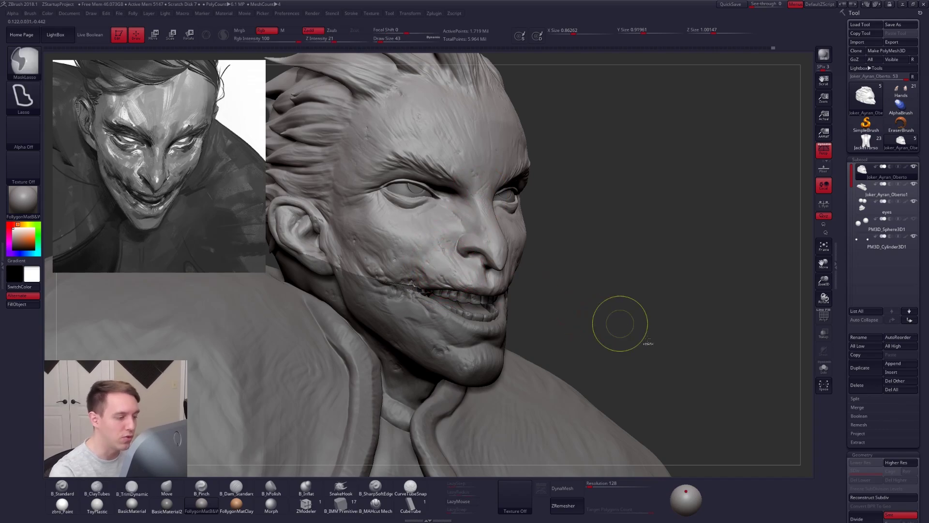
key(f)
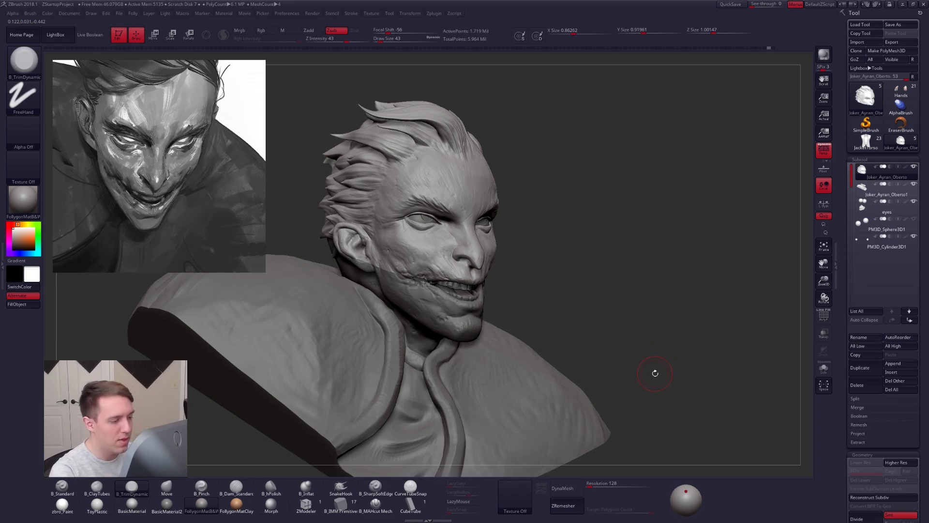
drag(655, 374, 475, 279)
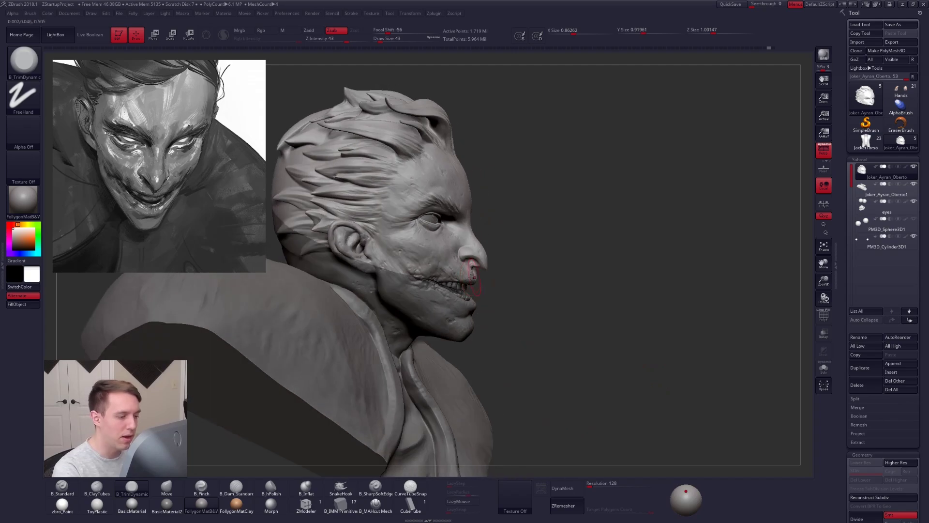
drag(546, 356, 600, 338)
alt+drag(675, 292, 586, 263)
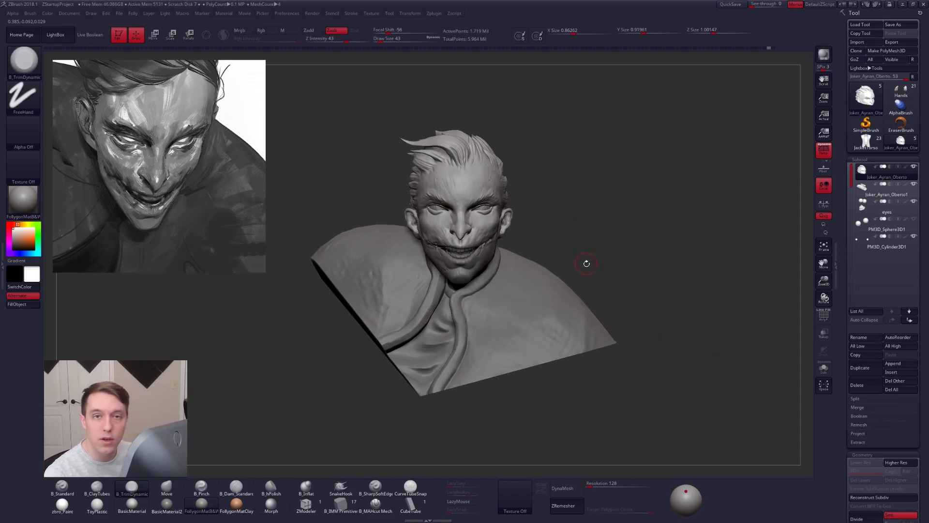